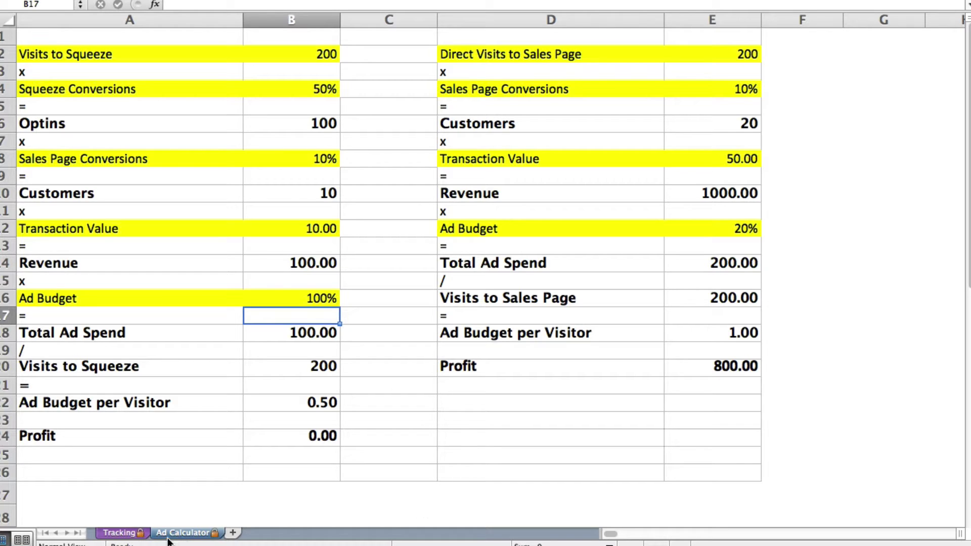
# Look over the Tracking sheet and return to the Ad Calculator sheet.
pyautogui.click(120, 534)
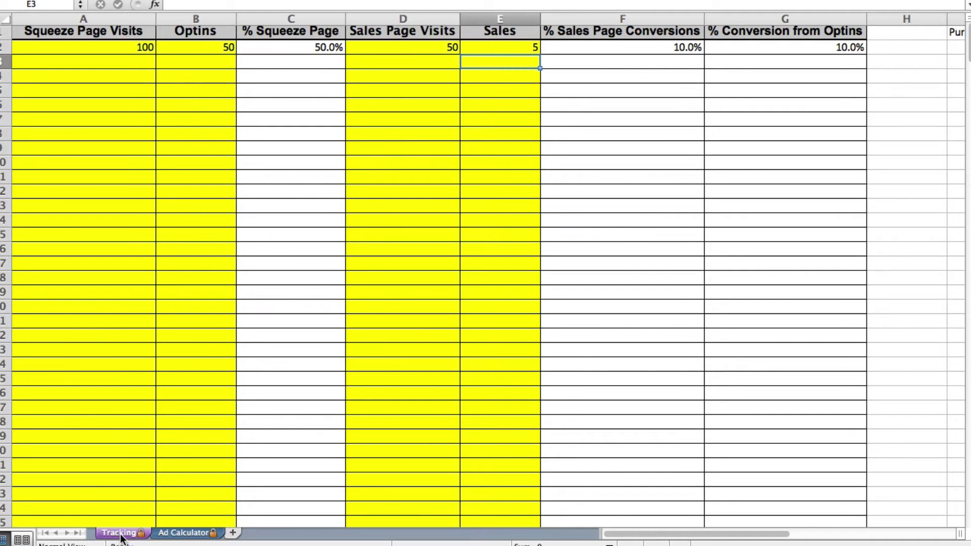
pyautogui.click(181, 534)
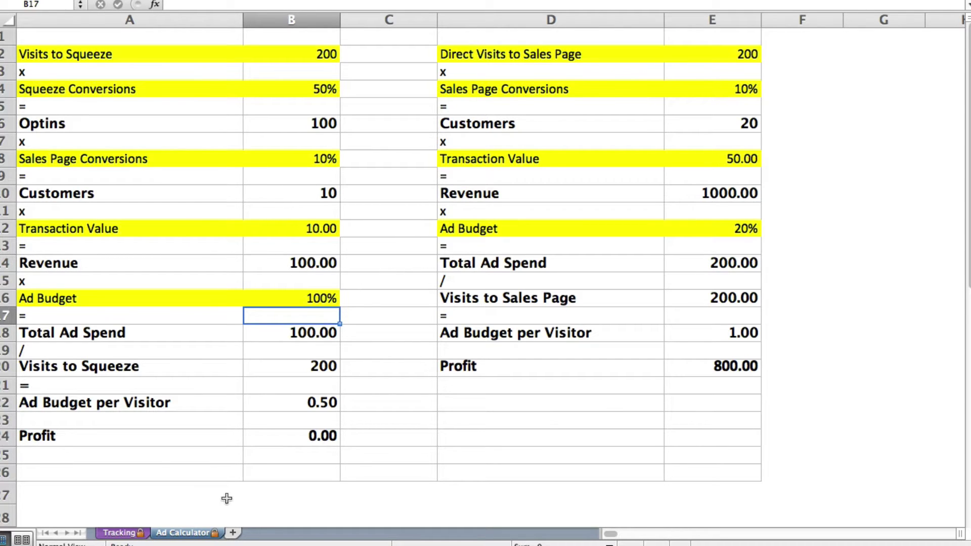
pyautogui.click(128, 536)
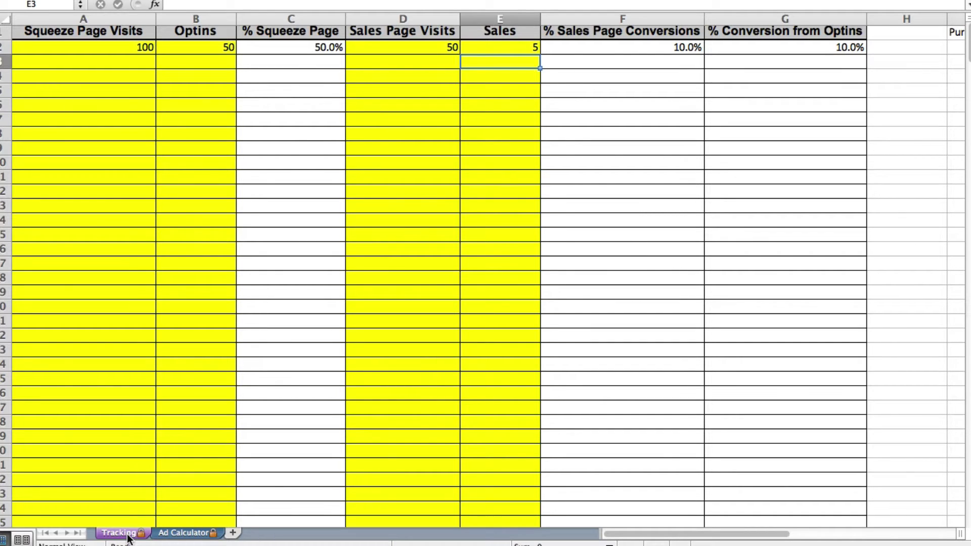
pyautogui.click(178, 534)
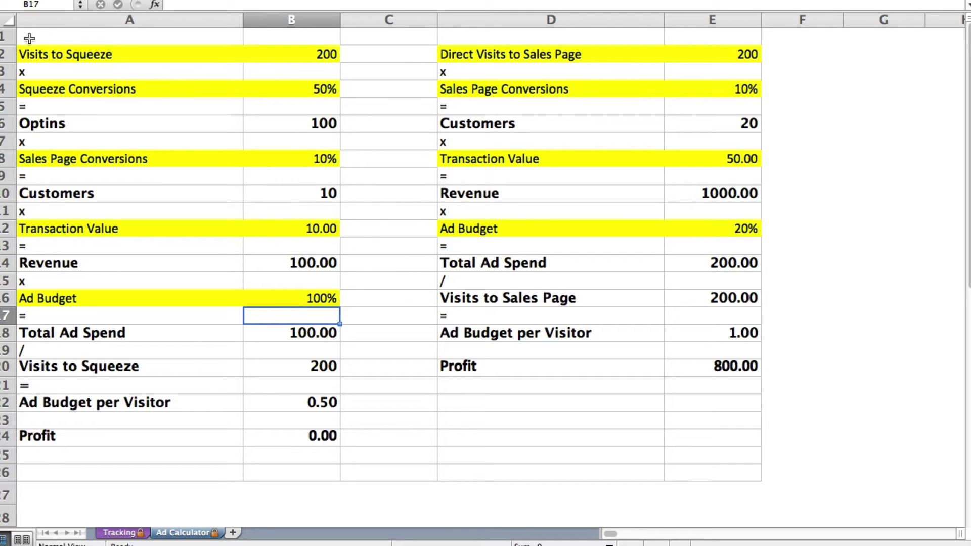
# Review the squeeze page funnel labels in column A, from Visits to Squeeze down through conversions, revenue and ad spend.
pyautogui.click(82, 37)
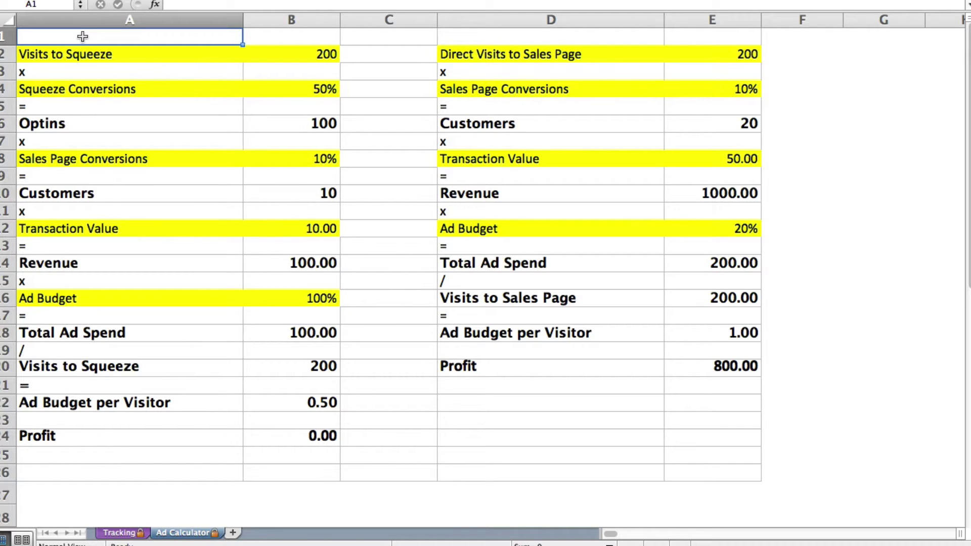
pyautogui.press('Down')
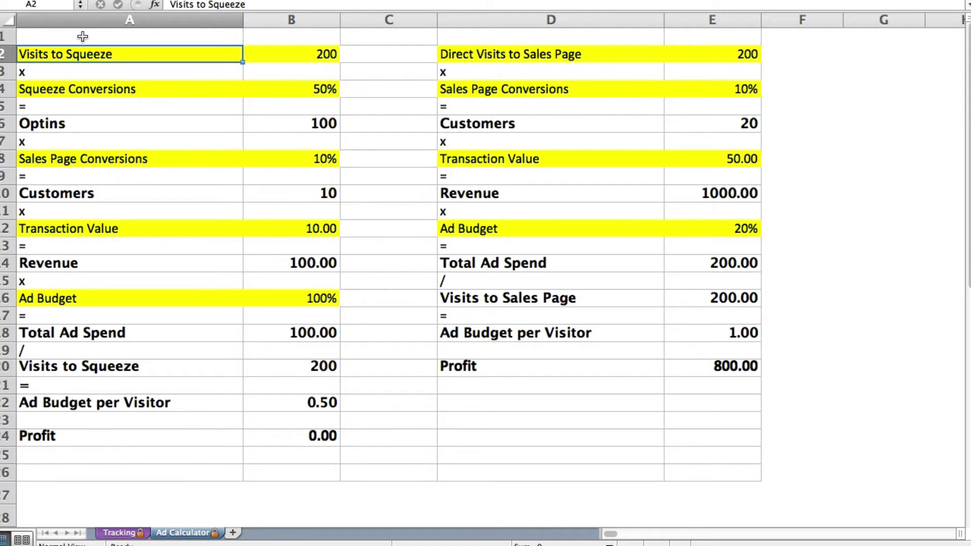
pyautogui.press('Down')
pyautogui.press('Down')
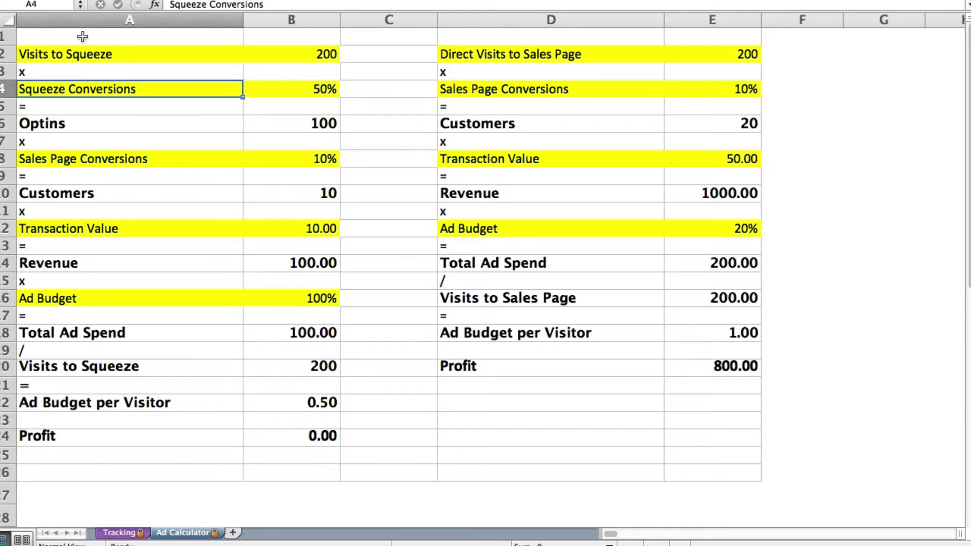
pyautogui.press('Down')
pyautogui.press('Down')
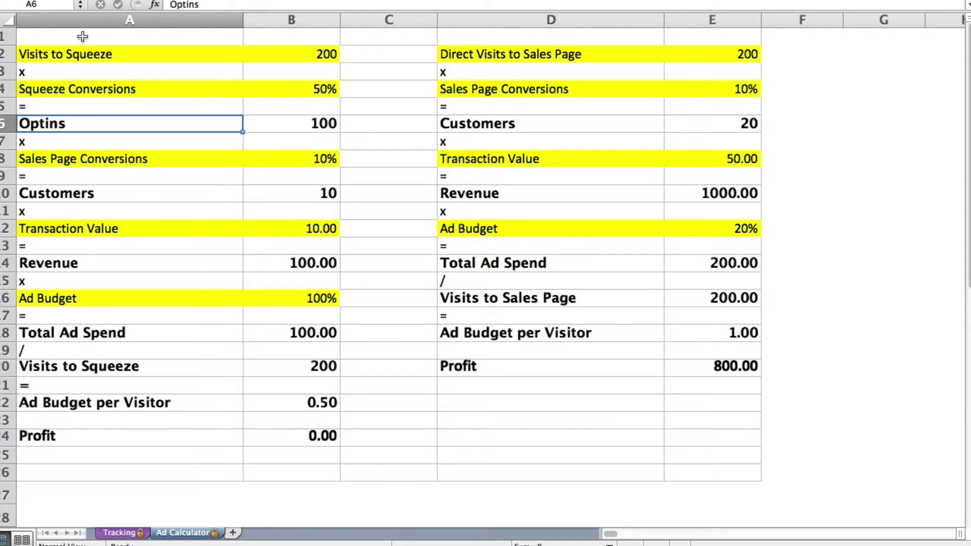
pyautogui.press('Down')
pyautogui.press('Down')
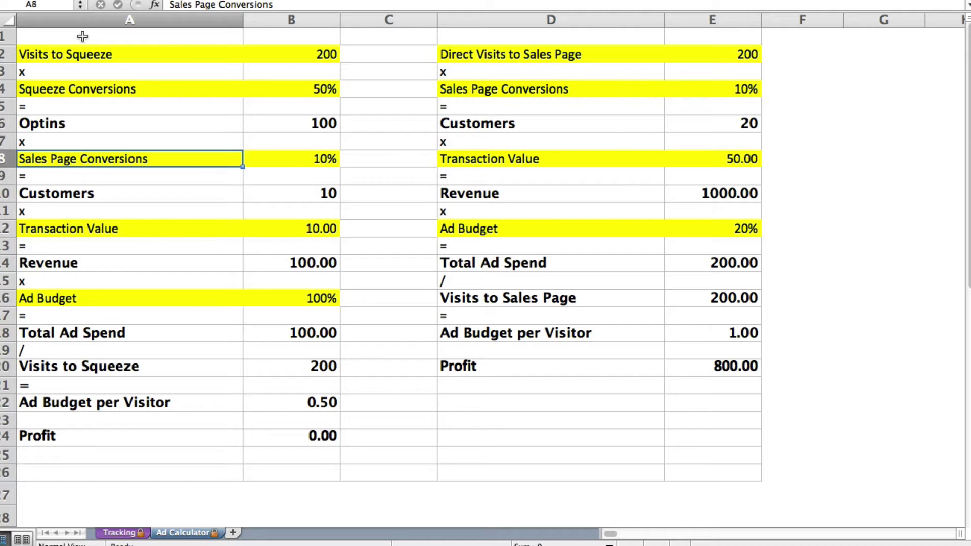
pyautogui.press('Down')
pyautogui.press('Down')
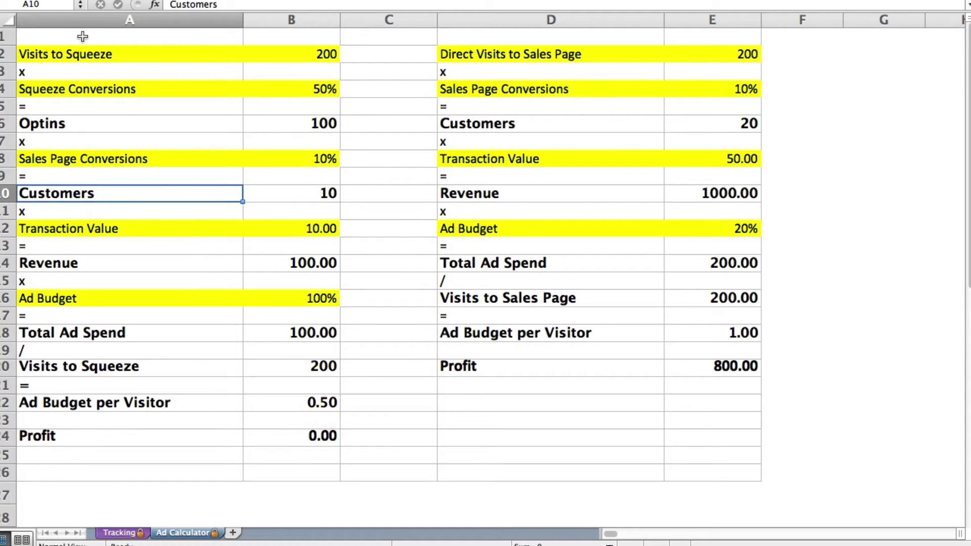
pyautogui.press('Down')
pyautogui.press('Down')
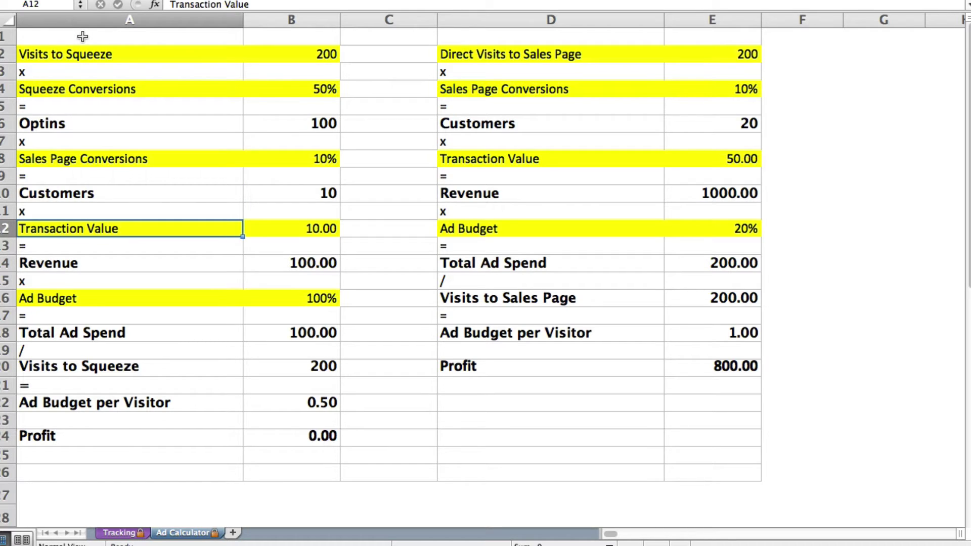
pyautogui.press('Down')
pyautogui.press('Down')
pyautogui.press('Down')
pyautogui.press('Down')
pyautogui.press('Down')
pyautogui.press('Down')
pyautogui.press('Down')
pyautogui.press('Down')
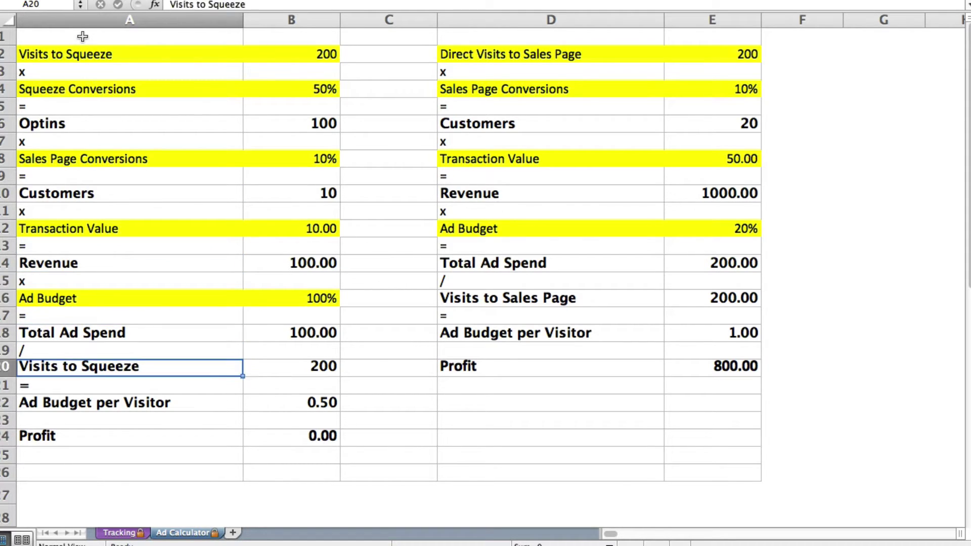
pyautogui.press('Down')
pyautogui.press('Down')
pyautogui.press('Down')
# Go back up the squeeze funnel to its first row and across to the direct sales page calculation in column D.
pyautogui.press('Up')
pyautogui.press('Up')
pyautogui.press('Up')
pyautogui.press('Up')
pyautogui.press('Up')
pyautogui.press('Up')
pyautogui.press('Up')
pyautogui.press('Up')
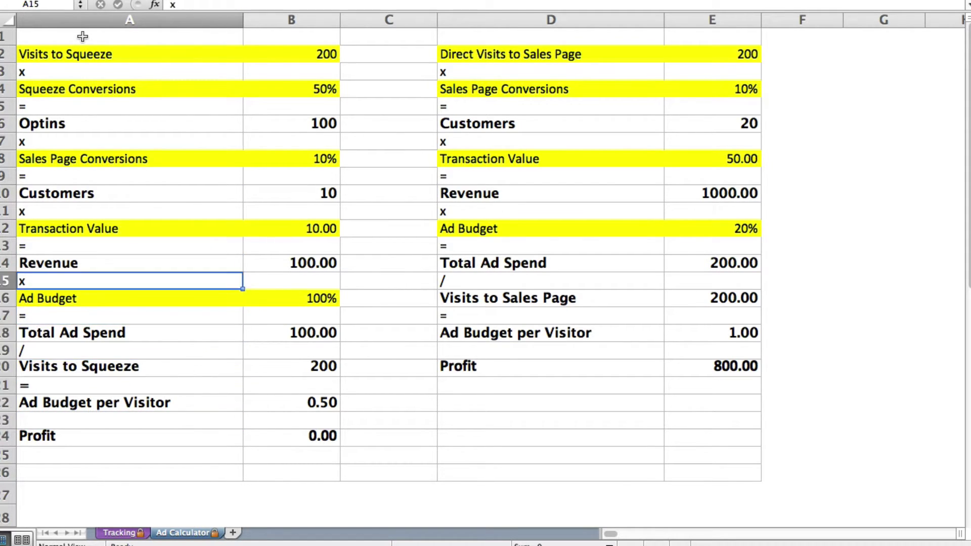
pyautogui.press('Up')
pyautogui.press('Up')
pyautogui.press('Up')
pyautogui.press('Up')
pyautogui.press('Up')
pyautogui.press('Up')
pyautogui.press('Up')
pyautogui.press('Up')
pyautogui.press('Up')
pyautogui.press('Up')
pyautogui.press('Up')
pyautogui.press('Up')
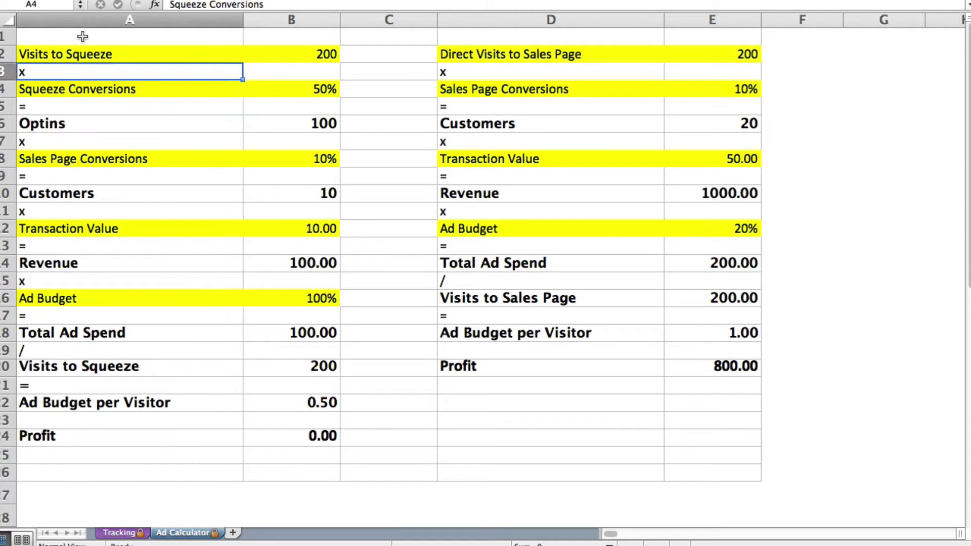
pyautogui.press('Up')
pyautogui.press('Up')
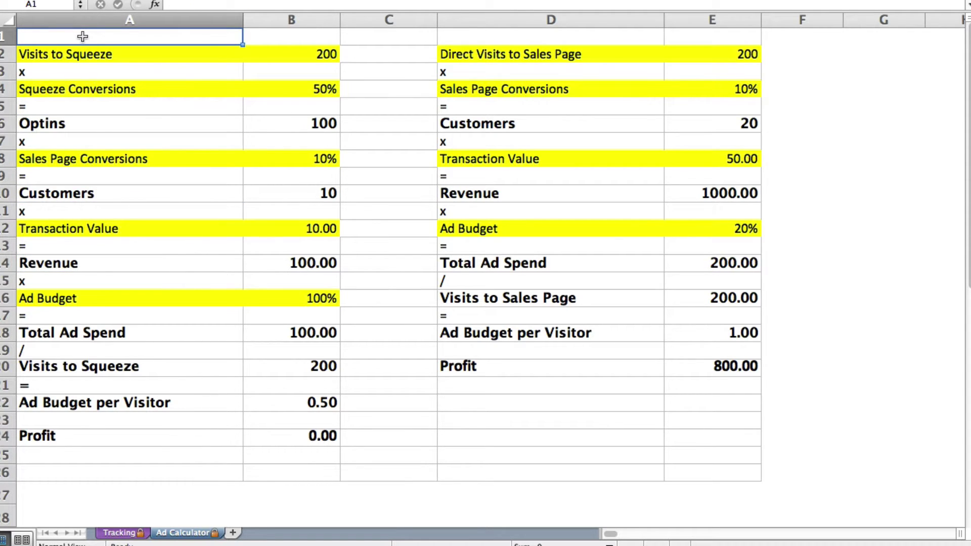
pyautogui.press('Right')
pyautogui.press('Right')
pyautogui.press('Right')
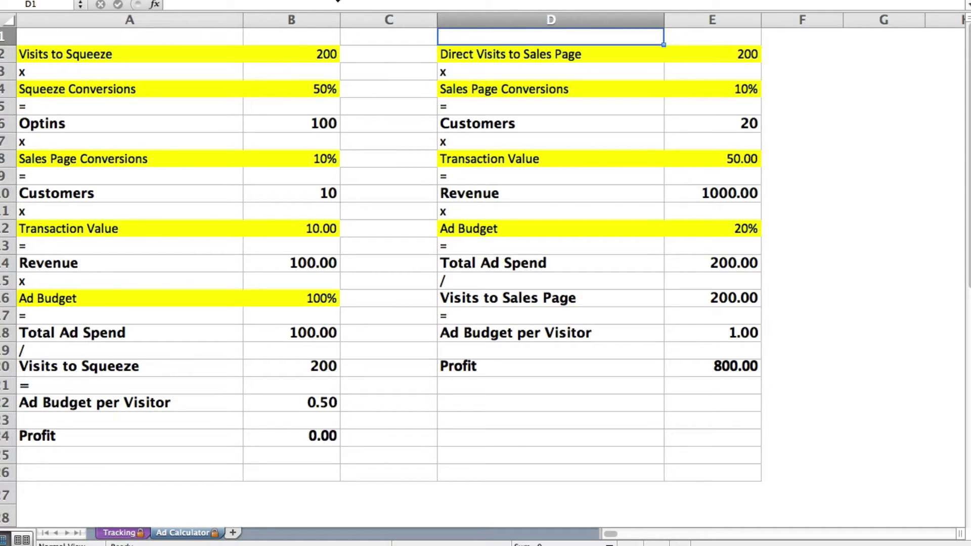
# Check the squeeze funnel's visits, conversions, optins and customers cells, and set its Transaction Value to 47.
pyautogui.click(280, 52)
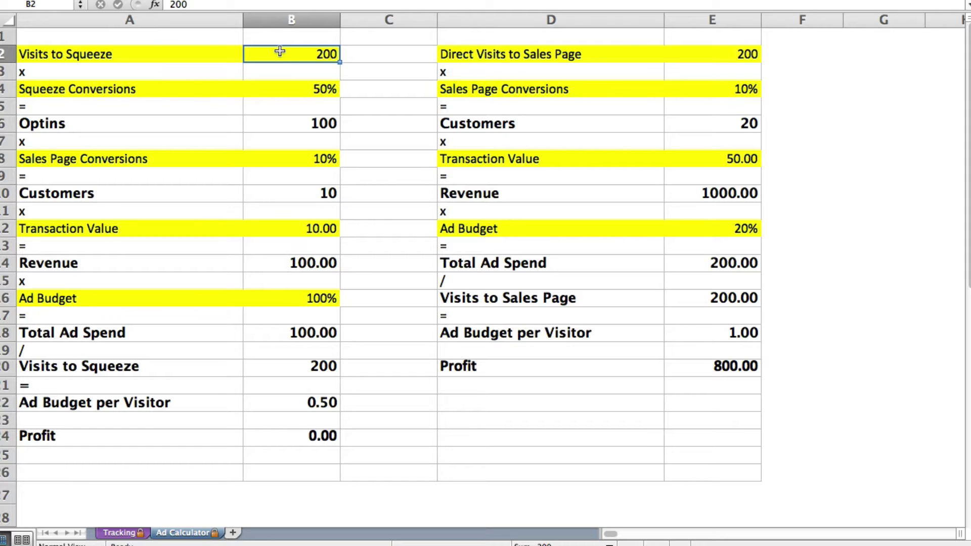
pyautogui.click(281, 86)
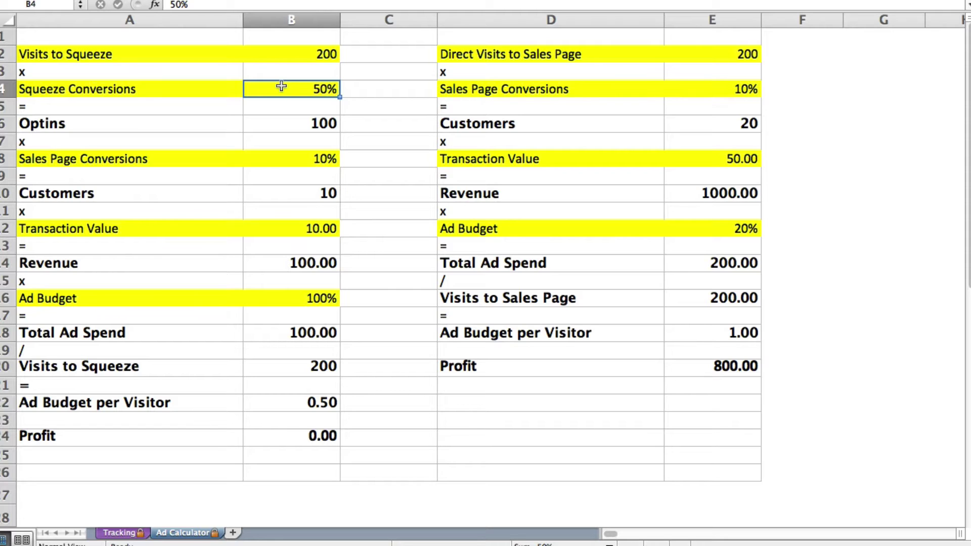
pyautogui.click(281, 125)
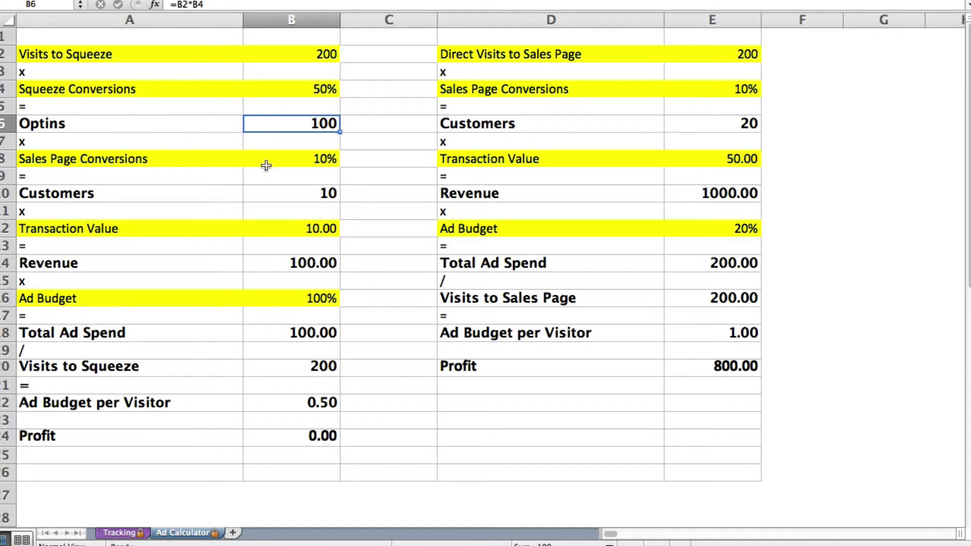
pyautogui.click(290, 150)
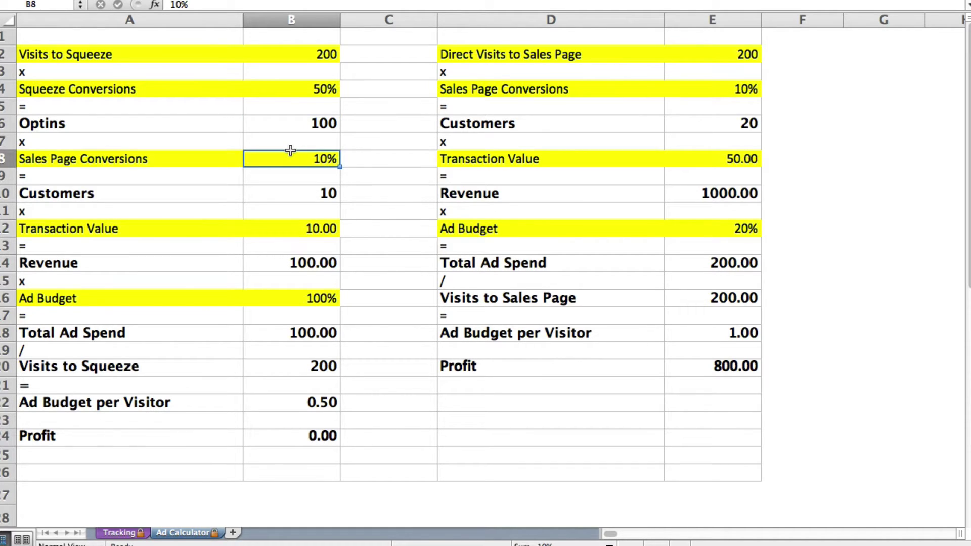
pyautogui.click(288, 193)
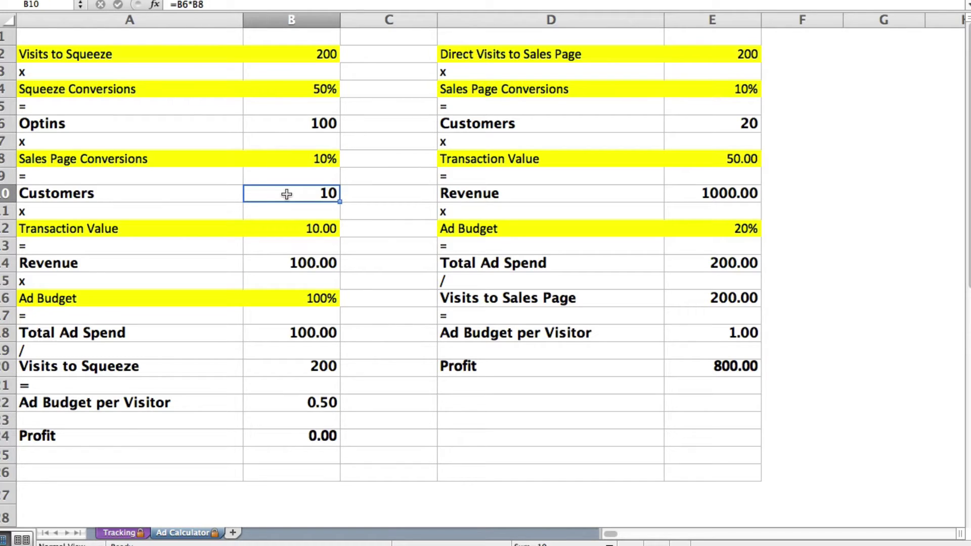
pyautogui.click(286, 231)
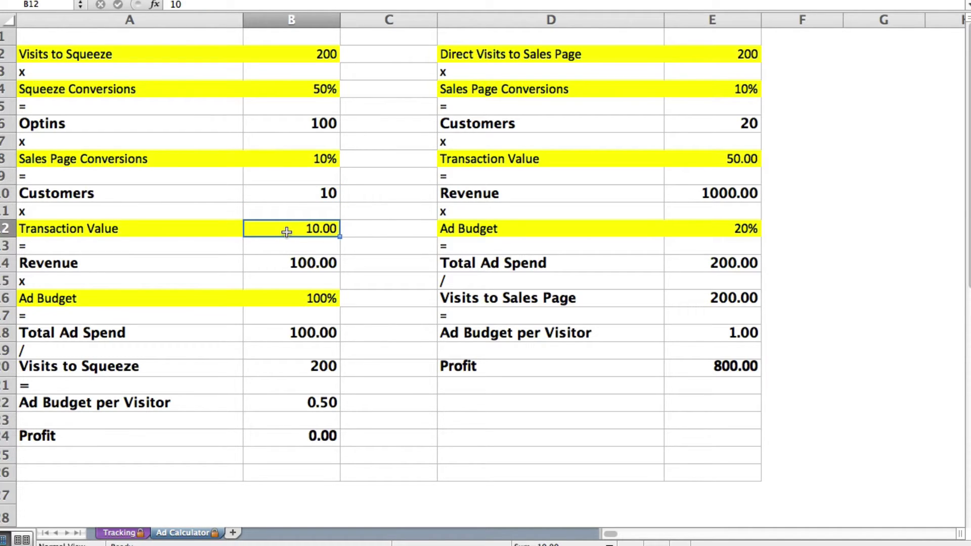
pyautogui.write('47')
pyautogui.press('Return')
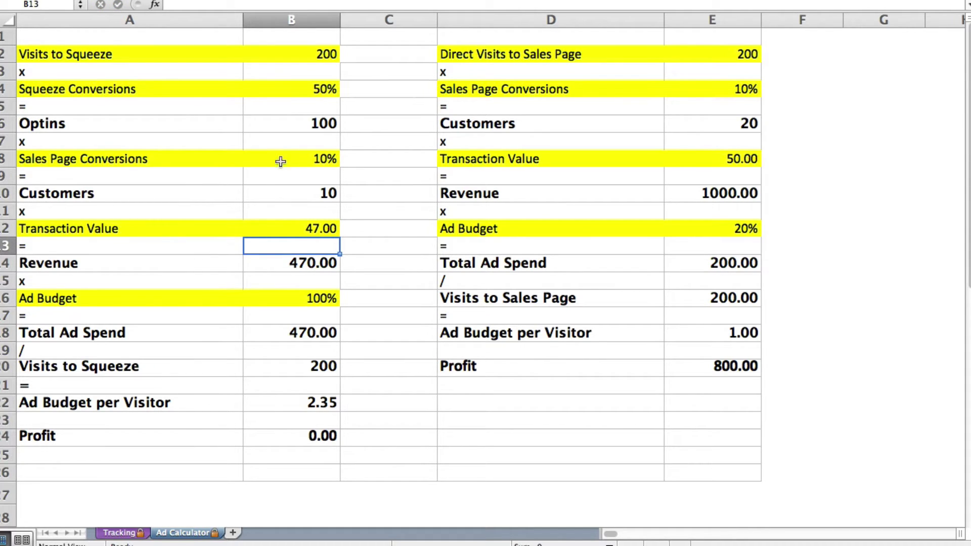
# Check the squeeze funnel's revenue, ad spend, per-visitor budget and profit cells, and set its Ad Budget to 50%.
pyautogui.click(269, 262)
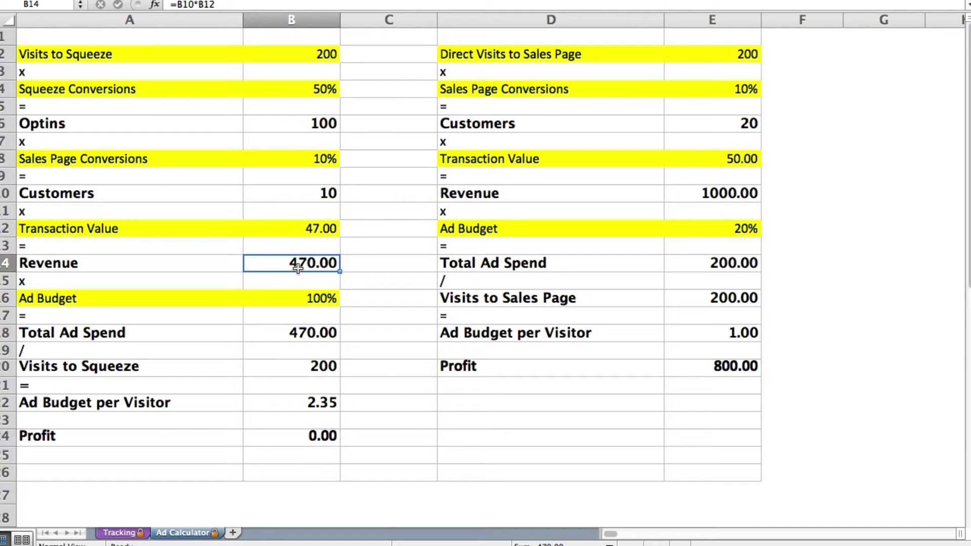
pyautogui.click(289, 299)
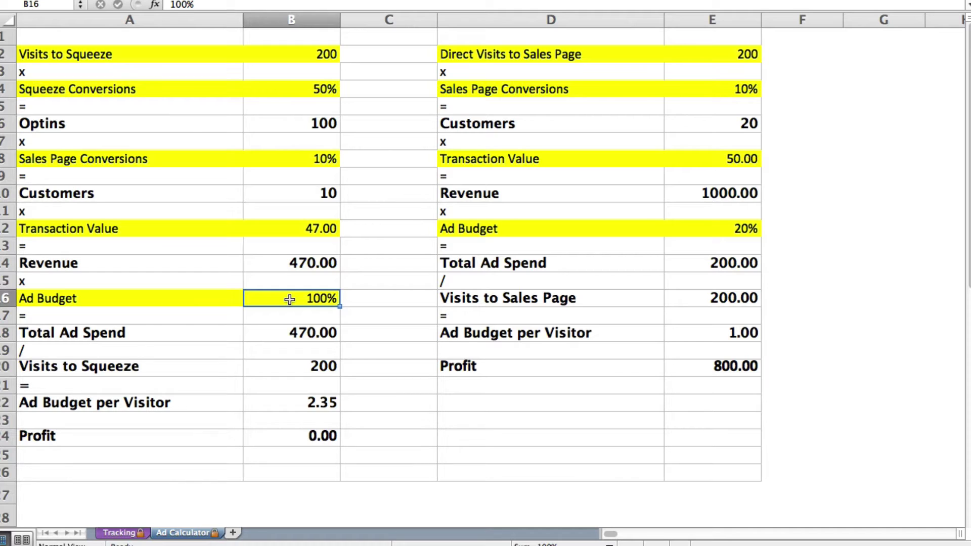
pyautogui.click(282, 334)
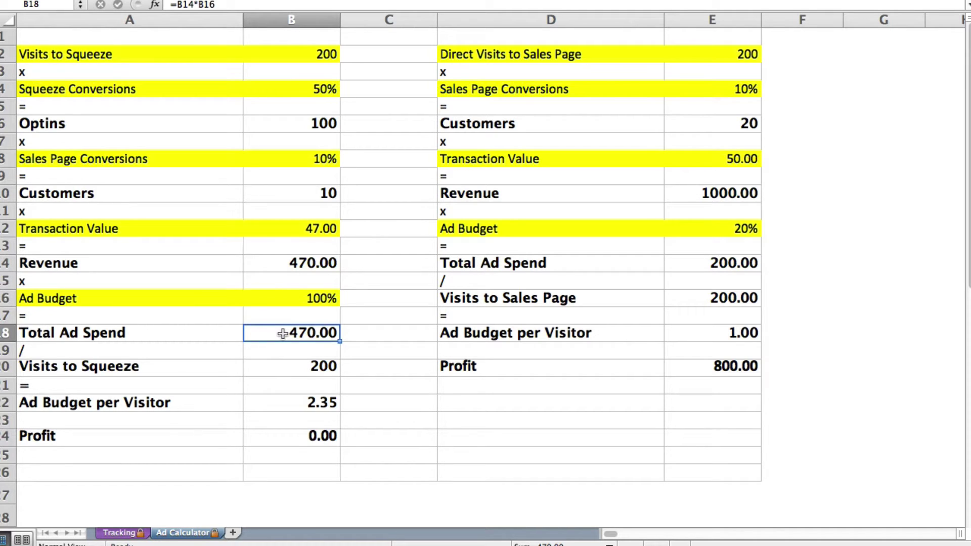
pyautogui.click(276, 54)
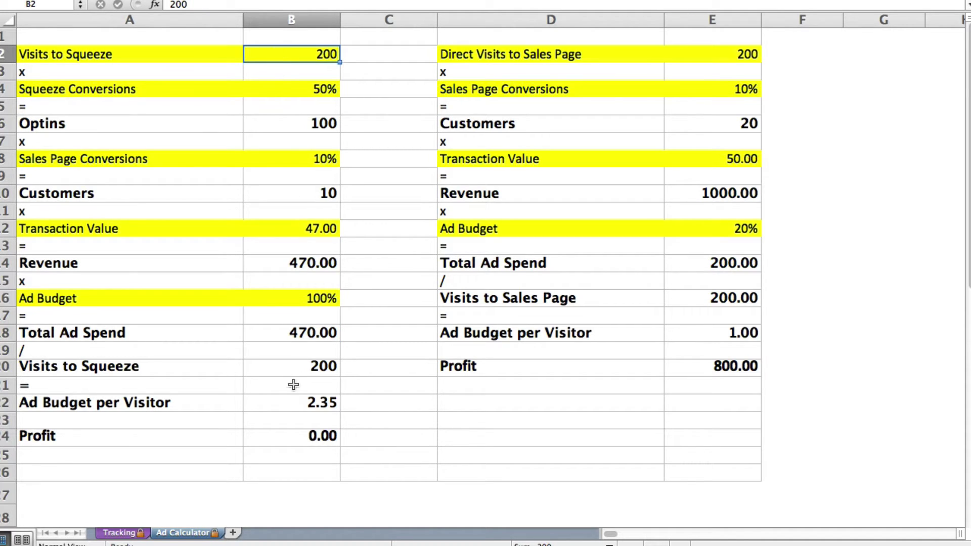
pyautogui.click(279, 403)
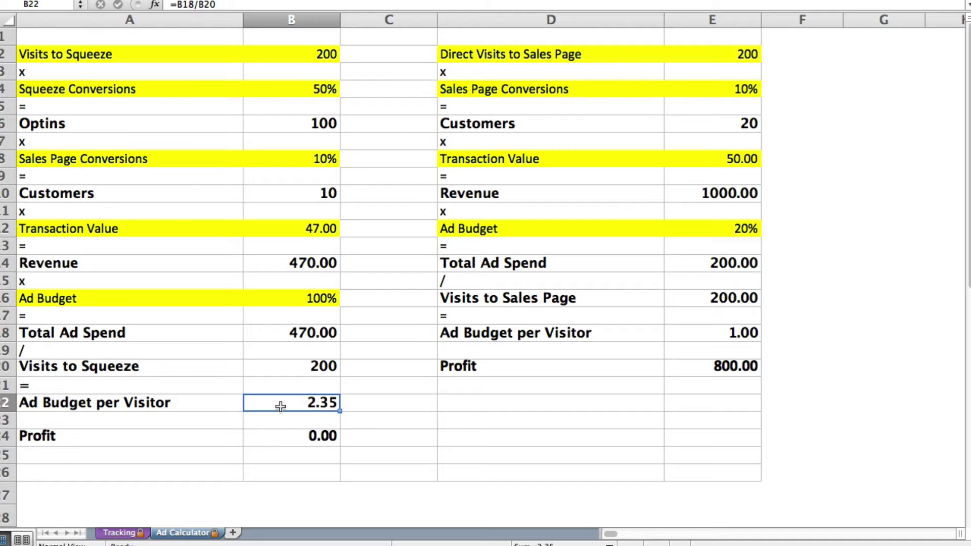
pyautogui.click(286, 436)
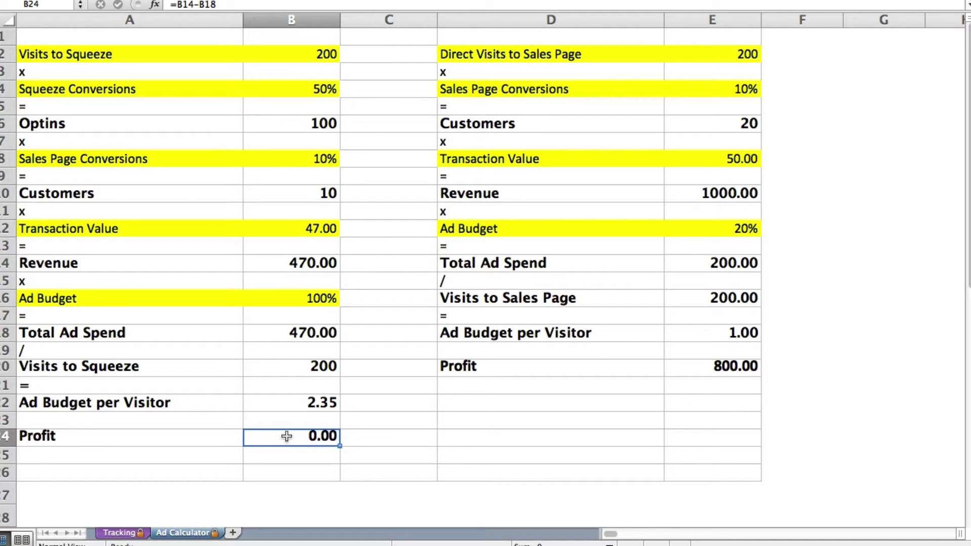
pyautogui.click(284, 295)
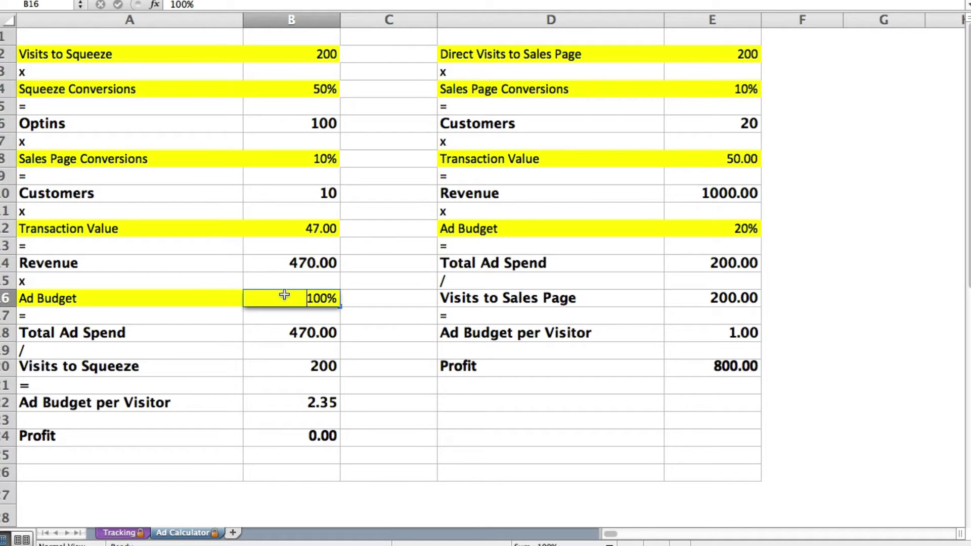
pyautogui.write('50')
pyautogui.press('Return')
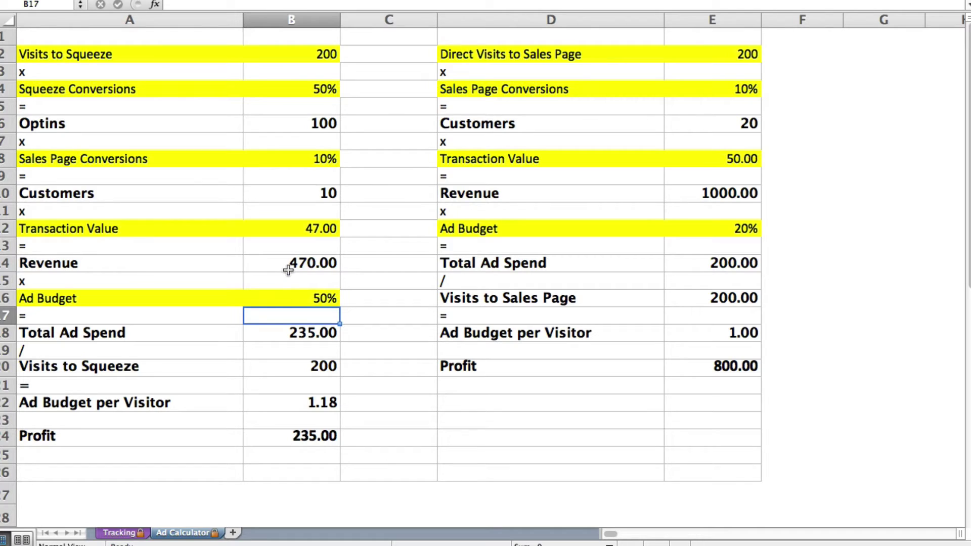
# Examine the squeeze funnel's Ad Budget per Visitor against its visits, and the Direct Visits to Sales Page value.
pyautogui.click(279, 403)
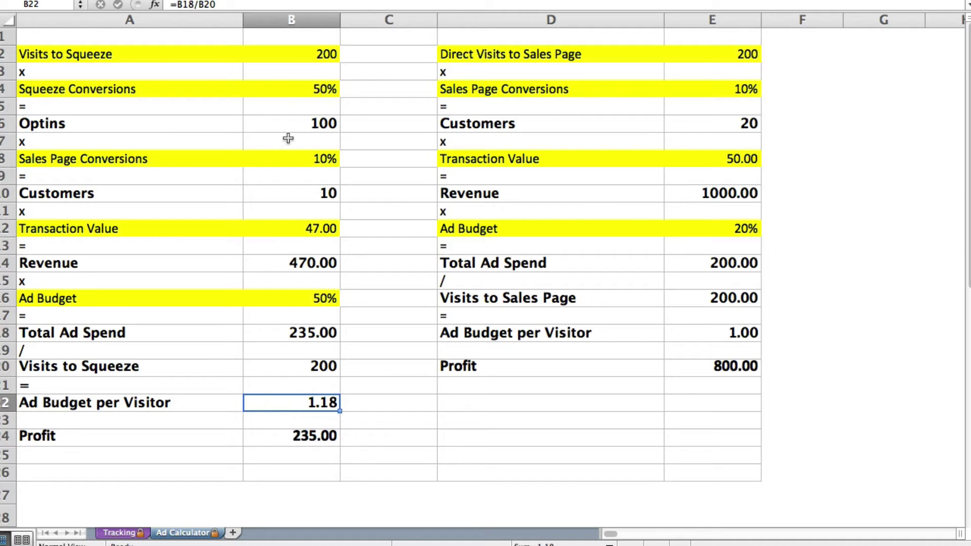
pyautogui.click(281, 58)
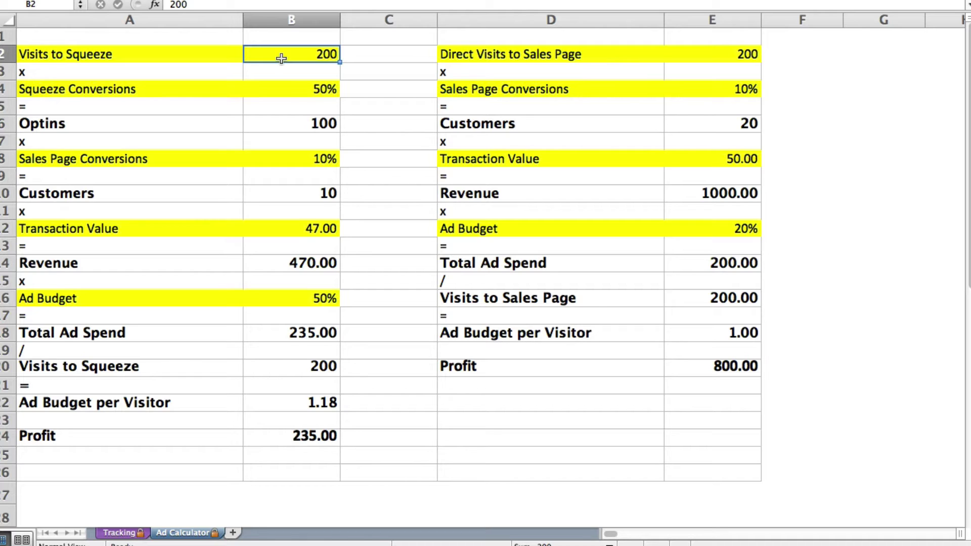
pyautogui.click(288, 403)
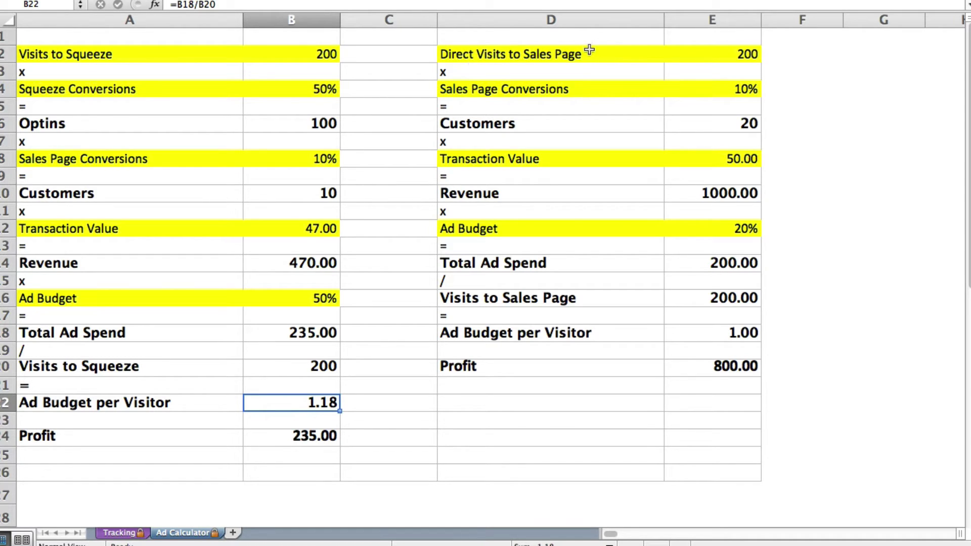
pyautogui.click(718, 51)
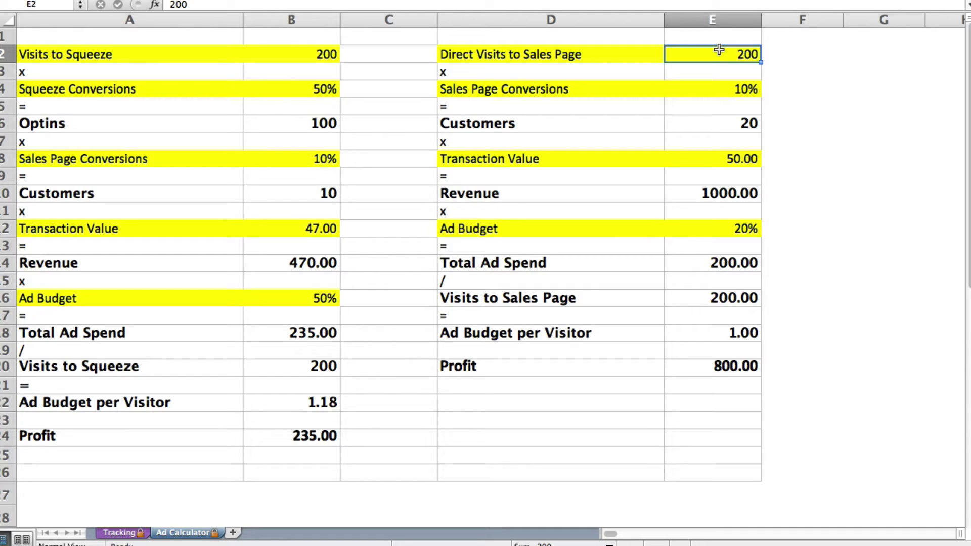
# Set the direct sales page calculation's Sales Page Conversions to 3%, and check its Customers, Transaction Value and Revenue cells.
pyautogui.click(734, 89)
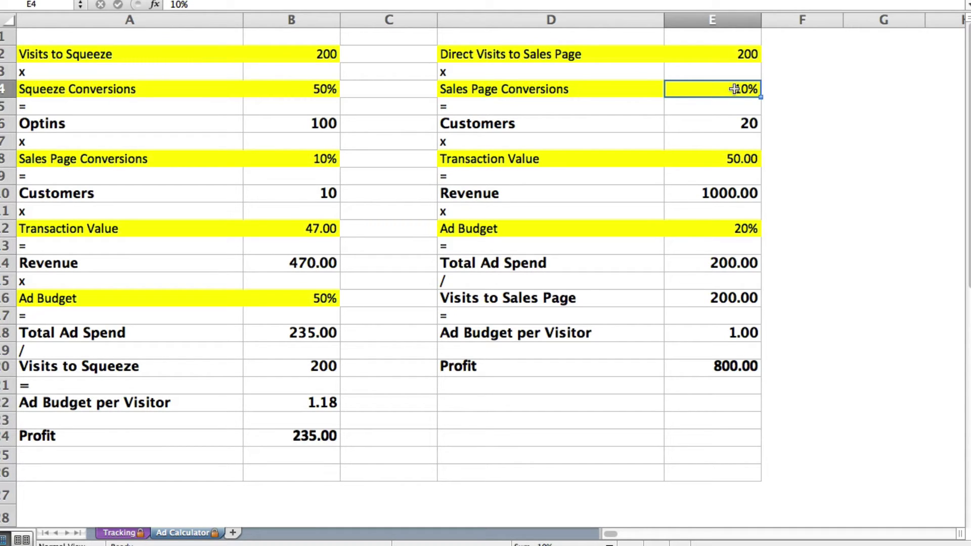
pyautogui.write('3')
pyautogui.press('Return')
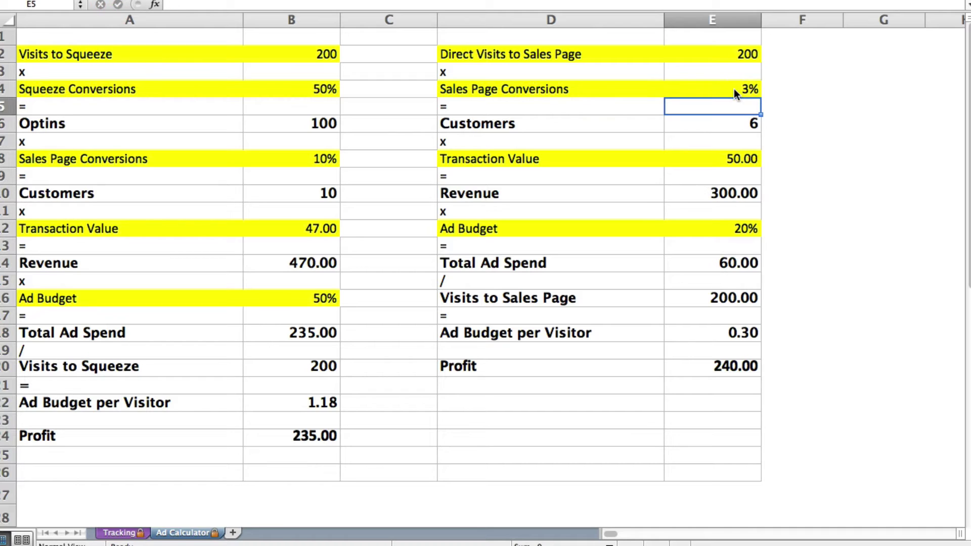
pyautogui.click(716, 118)
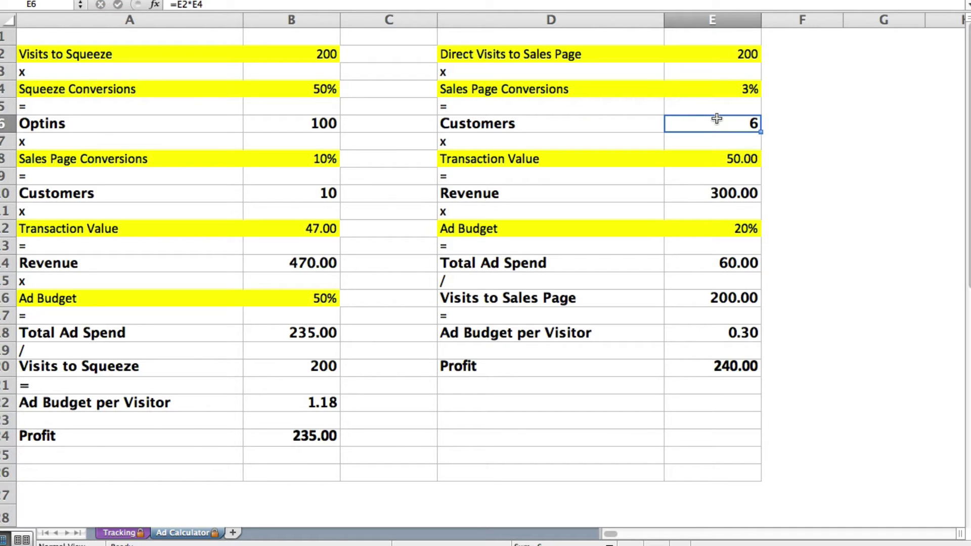
pyautogui.click(711, 161)
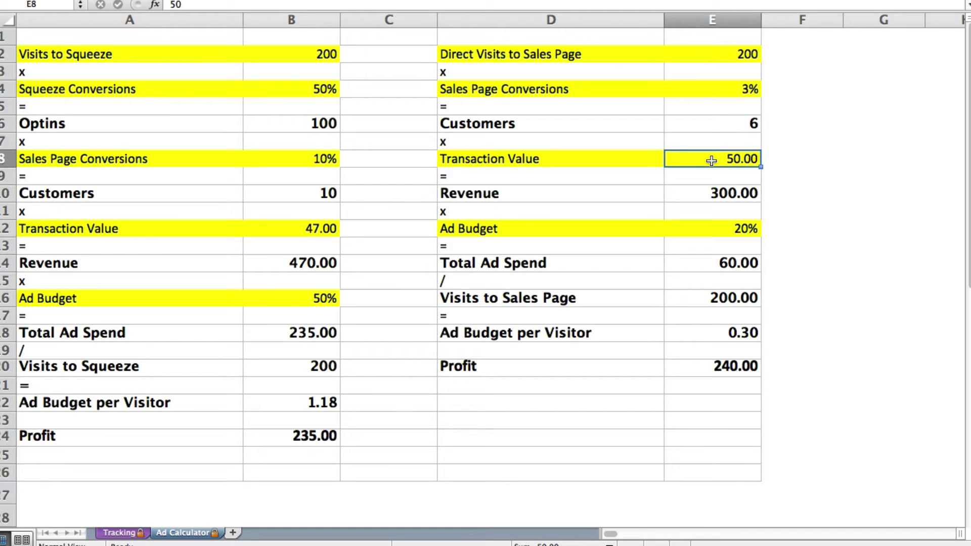
pyautogui.click(711, 193)
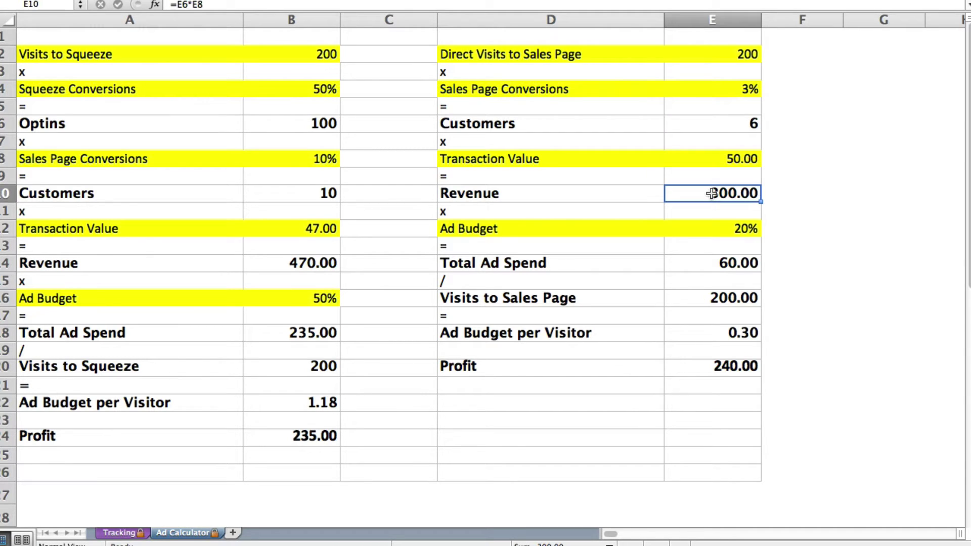
# Set the direct sales page calculation's Ad Budget to 30%, and check its Ad Budget per Visitor and Direct Visits cells.
pyautogui.click(717, 229)
pyautogui.write('30')
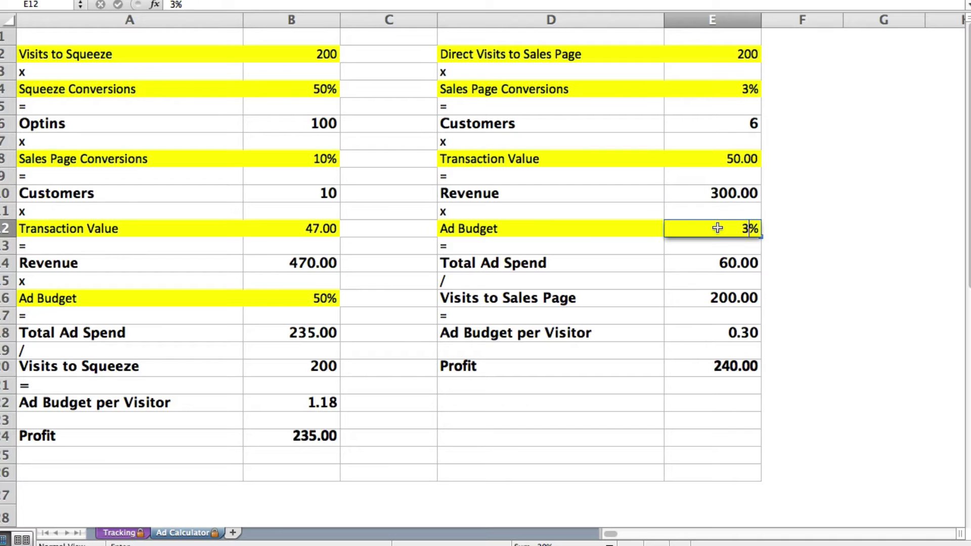
pyautogui.press('Return')
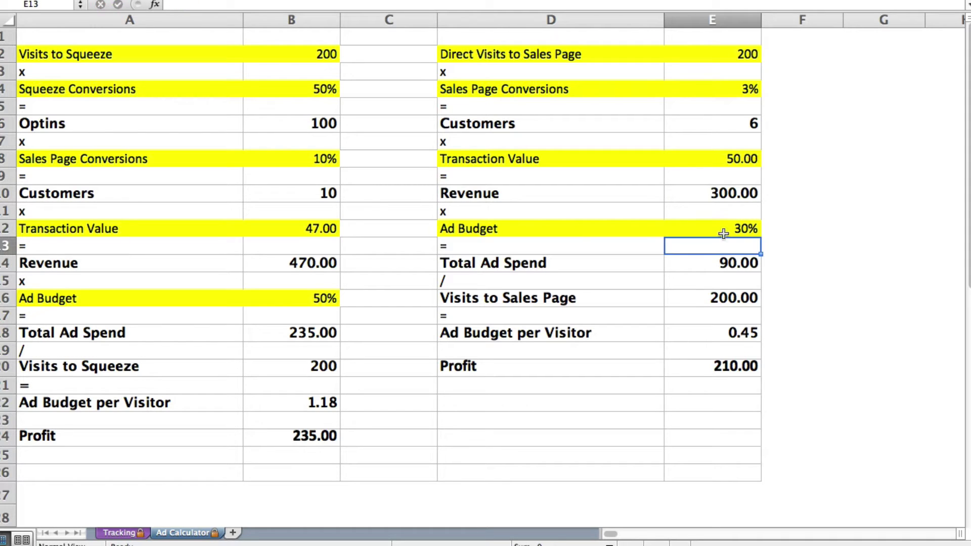
pyautogui.click(710, 333)
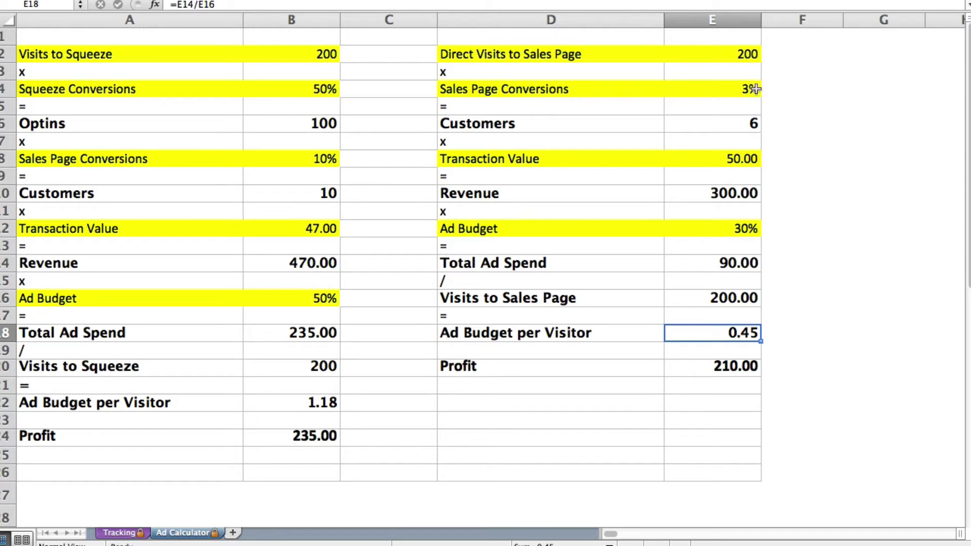
pyautogui.click(727, 57)
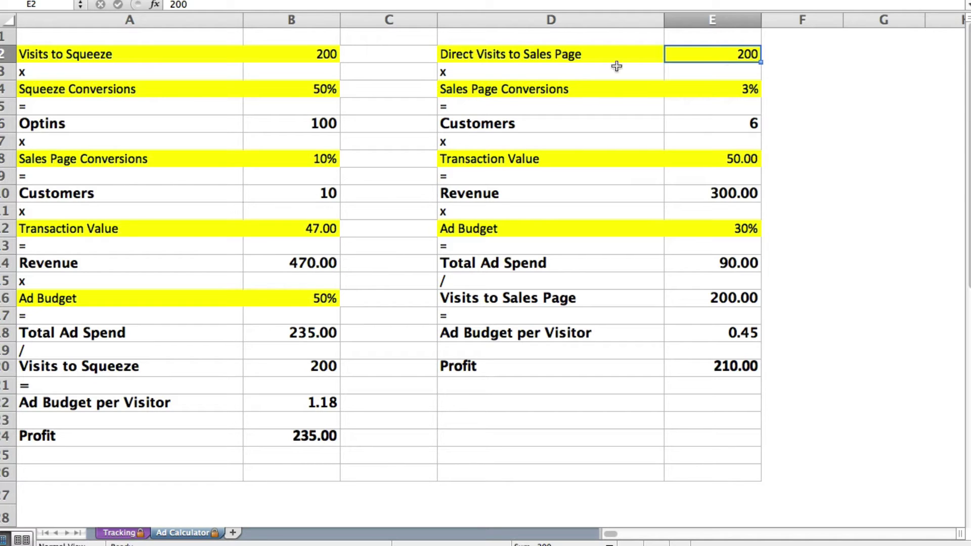
# Open the Tracking sheet and examine row 2 from Squeeze Page Visits across to % Sales Page Conversions.
pyautogui.click(123, 536)
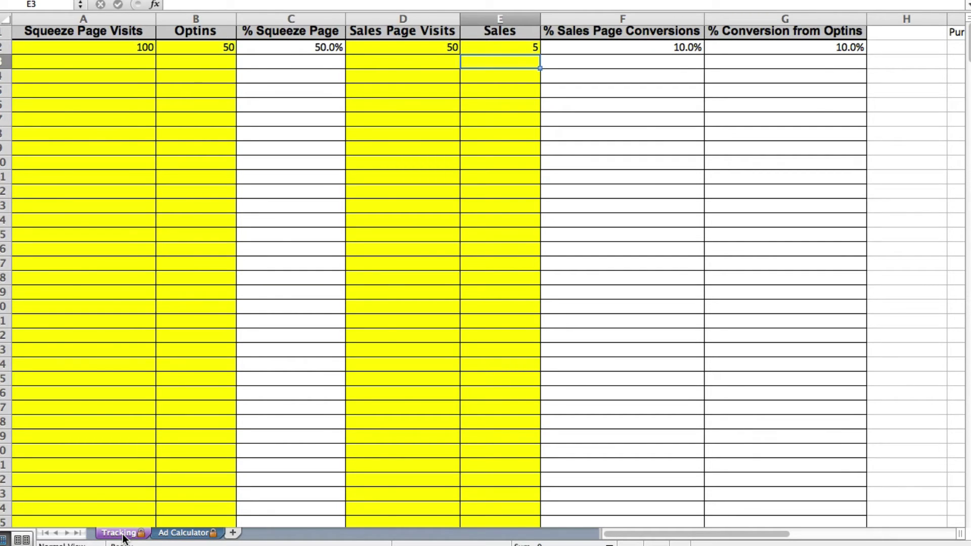
pyautogui.click(87, 47)
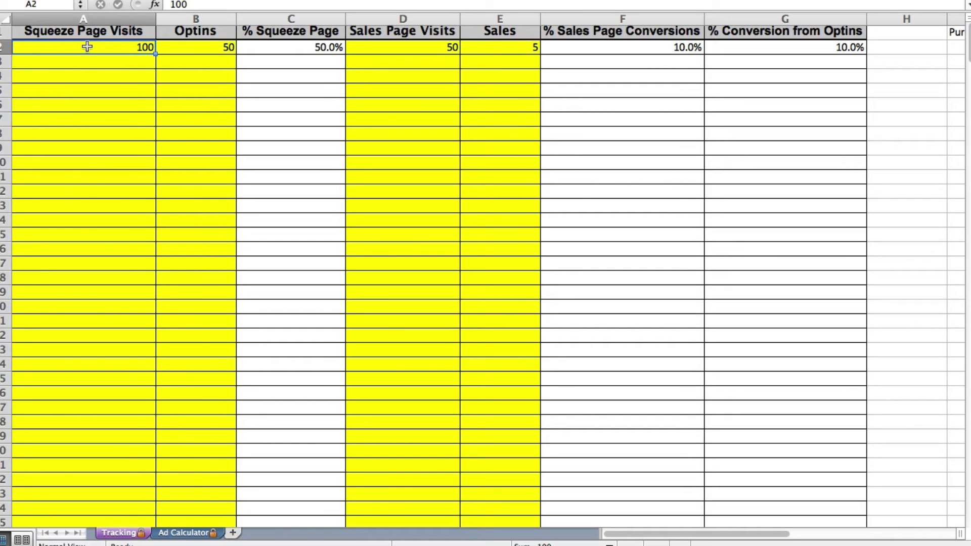
pyautogui.press('Tab')
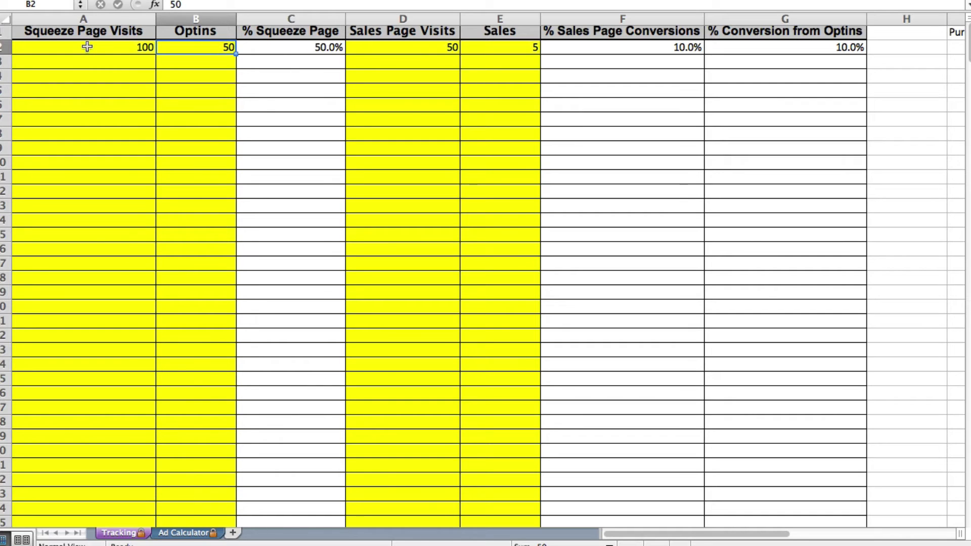
pyautogui.press('Tab')
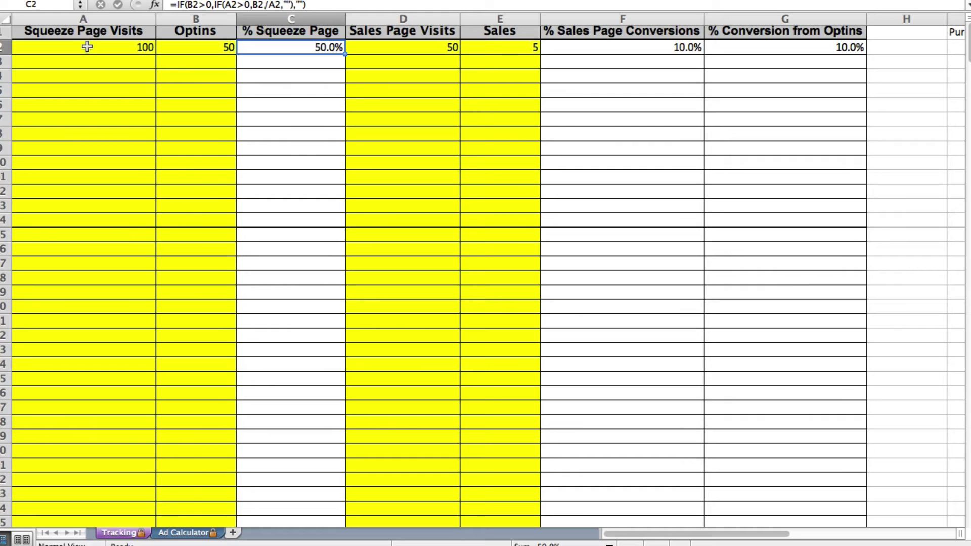
pyautogui.press('Tab')
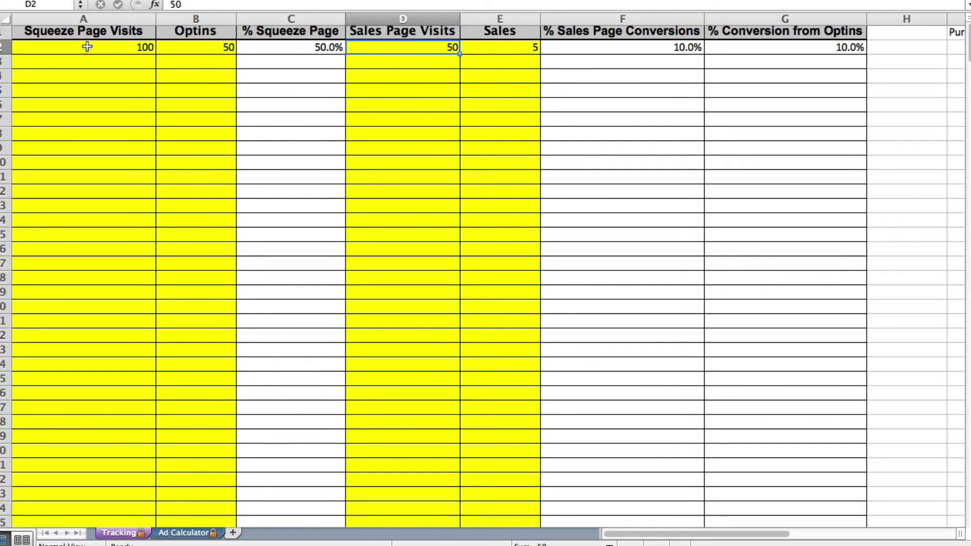
pyautogui.press('Tab')
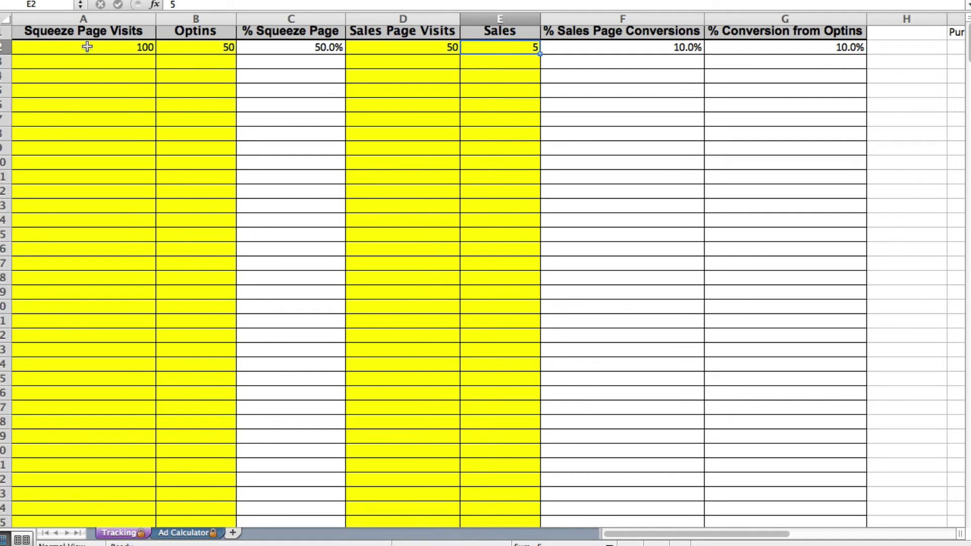
pyautogui.press('Tab')
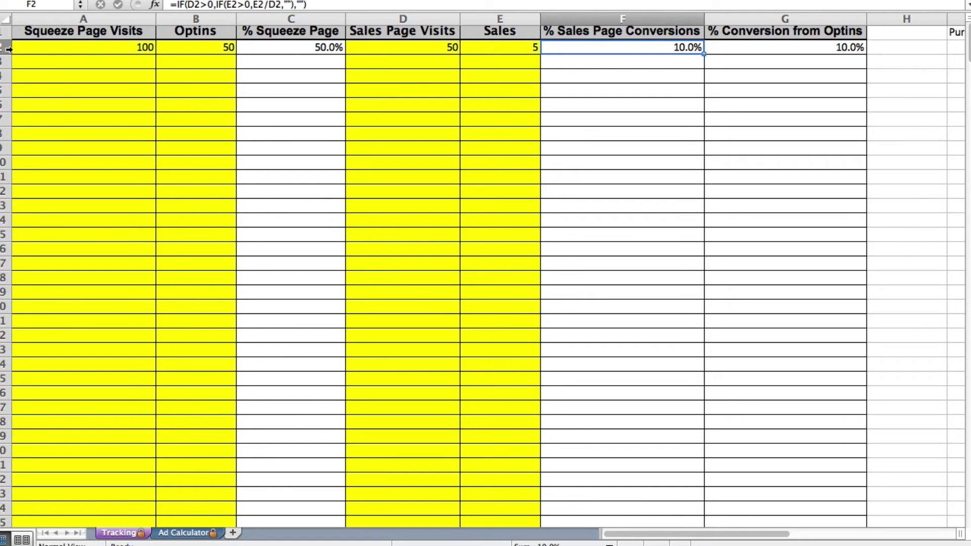
# Review the Tracking sheet's row 2 again, cell by cell from A2 to F2.
pyautogui.click(90, 47)
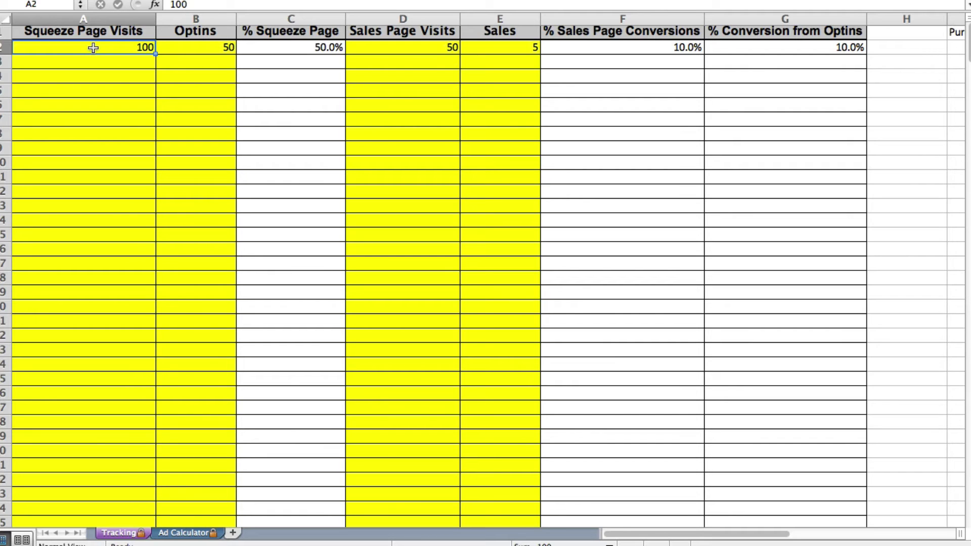
pyautogui.press('Tab')
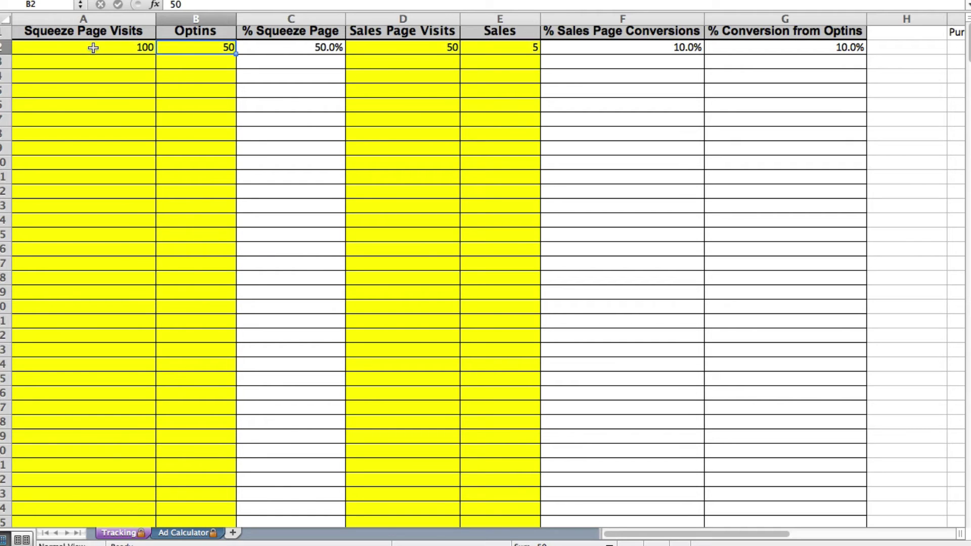
pyautogui.press('Tab')
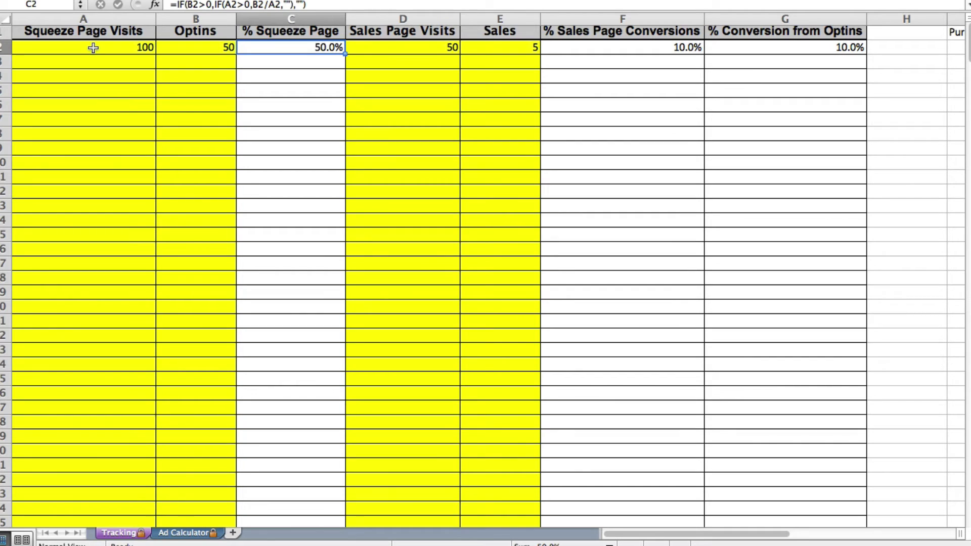
pyautogui.press('Tab')
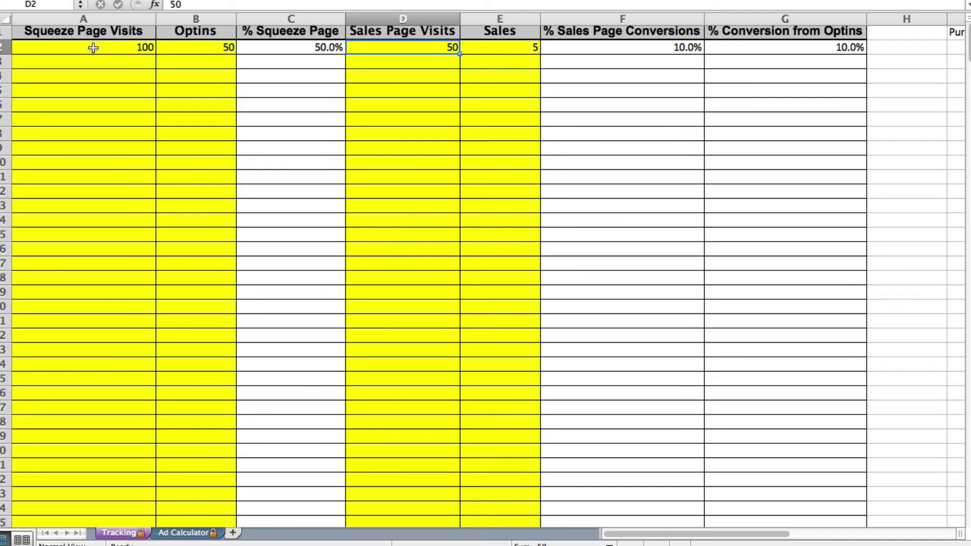
pyautogui.press('Tab')
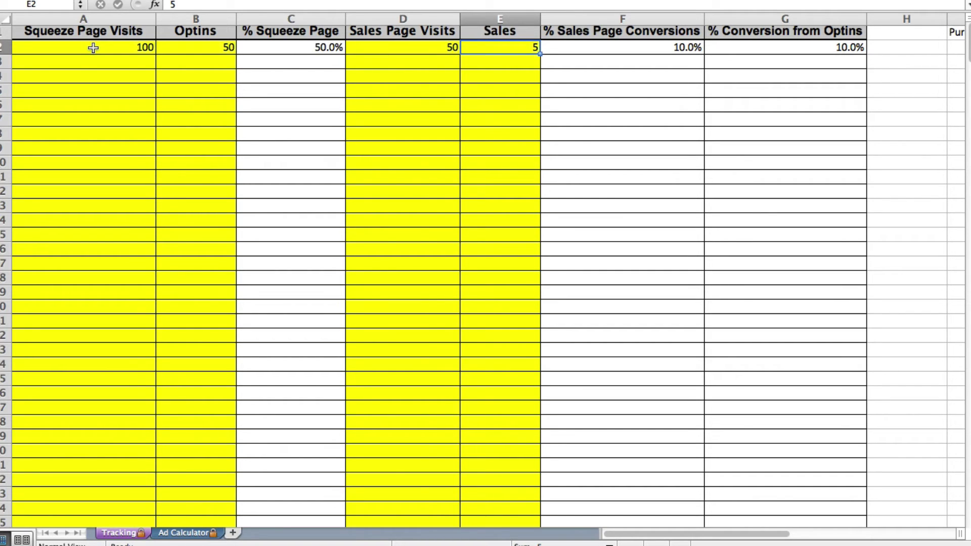
pyautogui.press('Tab')
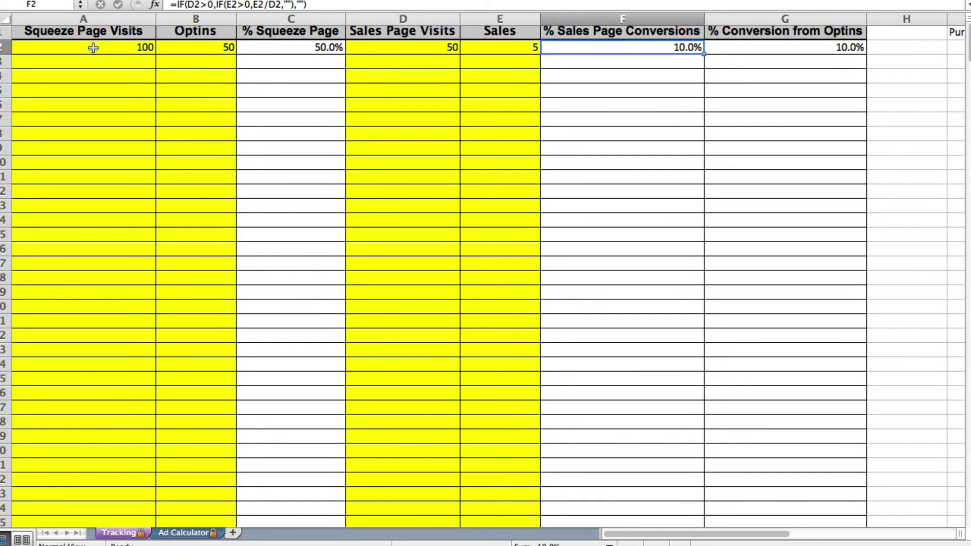
# Return to Squeeze Page Visits in row 2 and recheck its Optins and % Squeeze Page cells.
pyautogui.hotkey('shift', 'Tab')
pyautogui.hotkey('shift', 'Tab')
pyautogui.hotkey('shift', 'Tab')
pyautogui.hotkey('shift', 'Tab')
pyautogui.hotkey('shift', 'Tab')
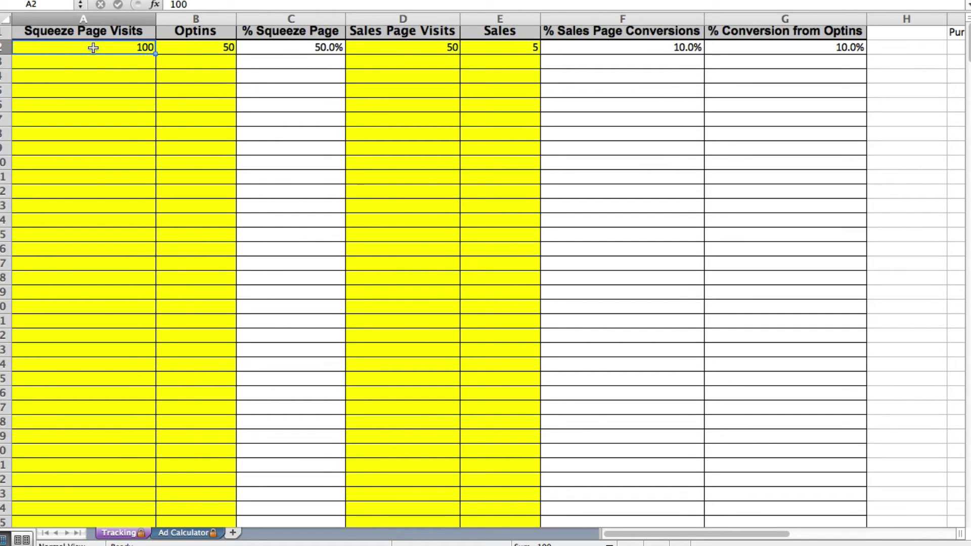
pyautogui.press('Tab')
pyautogui.press('Tab')
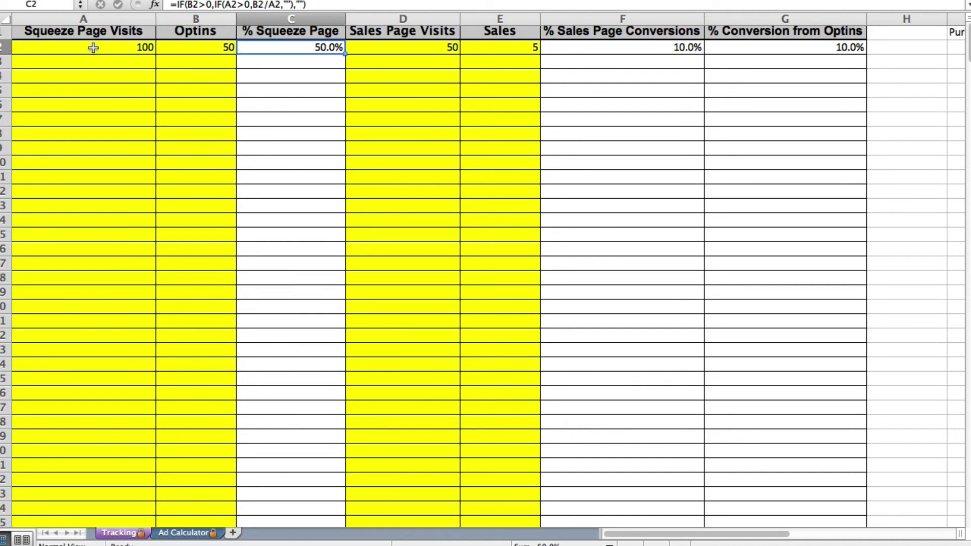
pyautogui.hotkey('shift', 'Tab')
pyautogui.hotkey('shift', 'Tab')
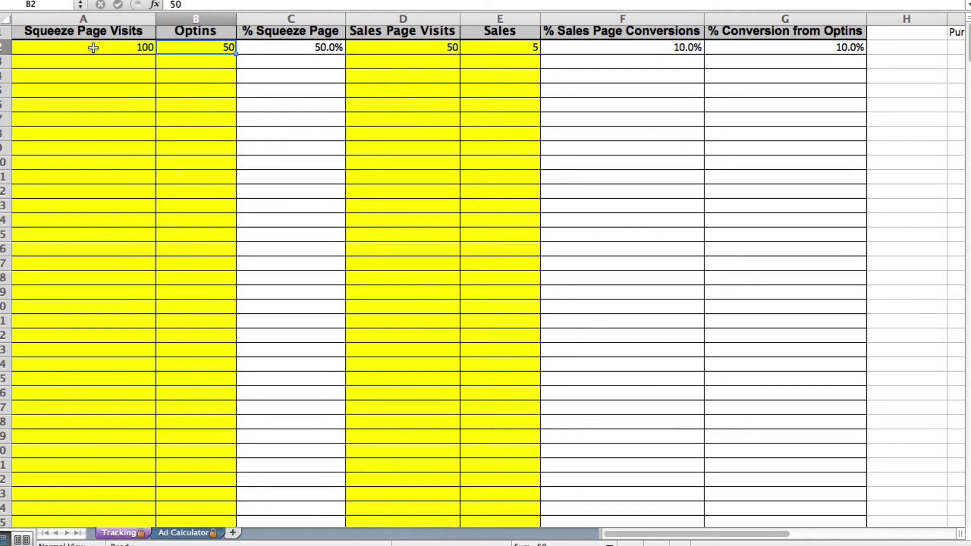
# Look over the empty entry rows of the Squeeze Page Visits column down to row 7 and return to row 2.
pyautogui.press('Down')
pyautogui.press('Down')
pyautogui.press('Down')
pyautogui.press('Down')
pyautogui.press('Down')
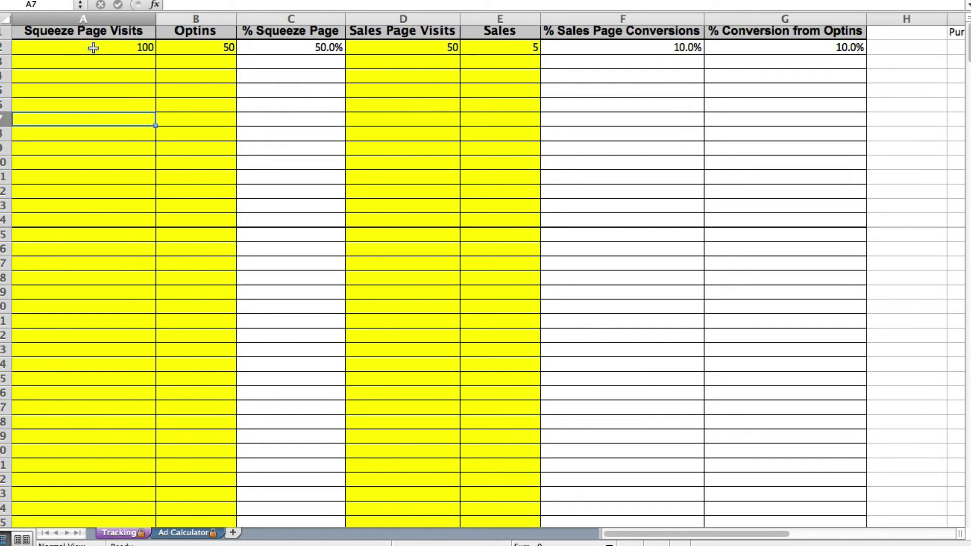
pyautogui.press('Up')
pyautogui.press('Up')
pyautogui.press('Up')
pyautogui.press('Up')
pyautogui.press('Up')
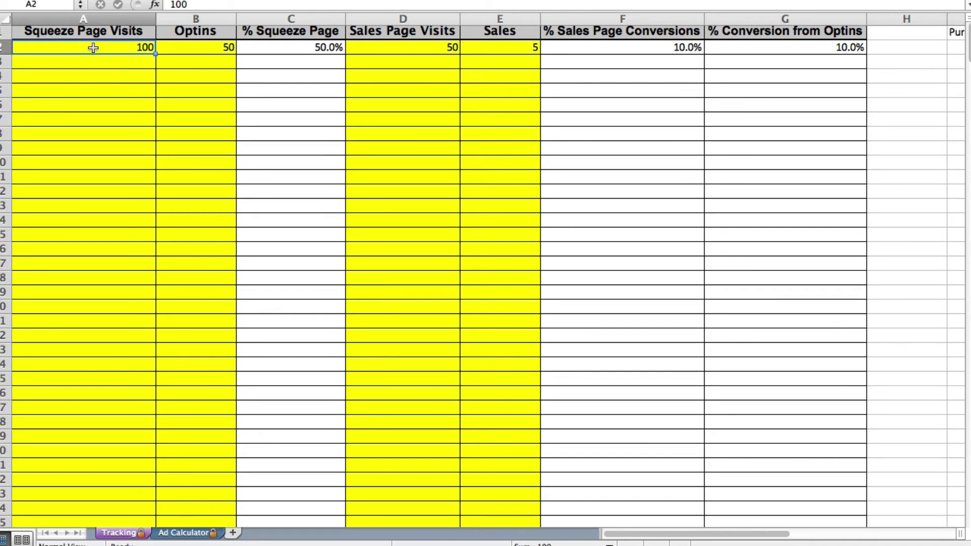
# Return to the Ad Calculator sheet and check the squeeze funnel's Visits to Squeeze and Squeeze Conversions cells.
pyautogui.click(183, 533)
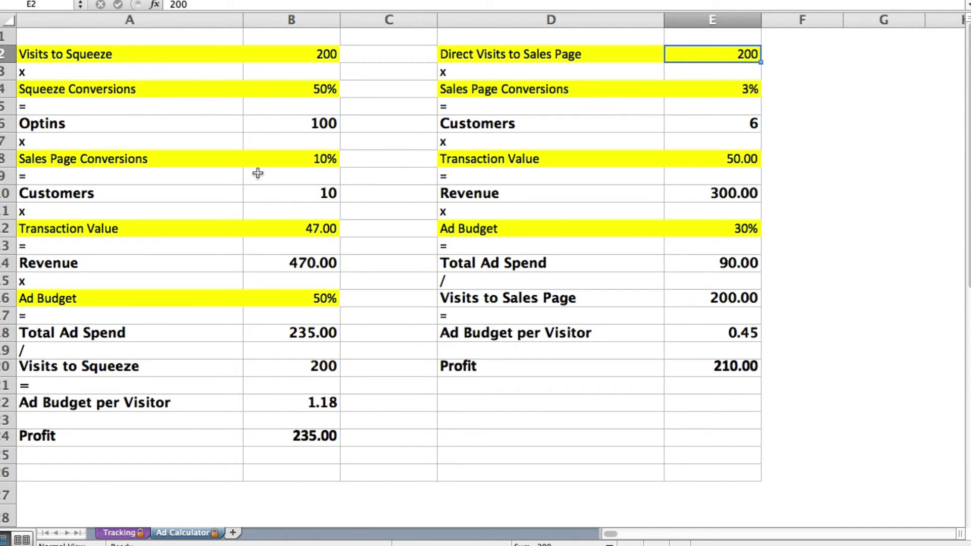
pyautogui.click(303, 54)
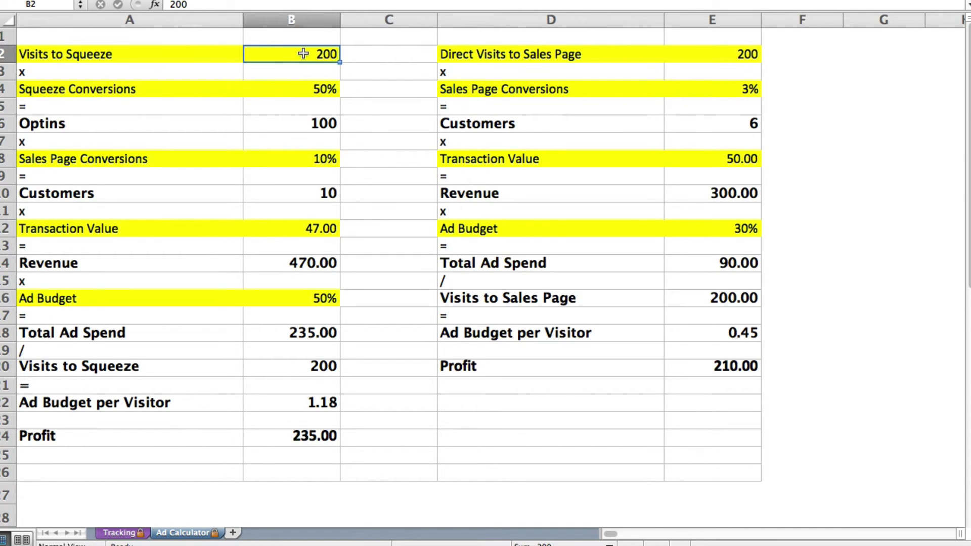
pyautogui.press('Down')
pyautogui.press('Down')
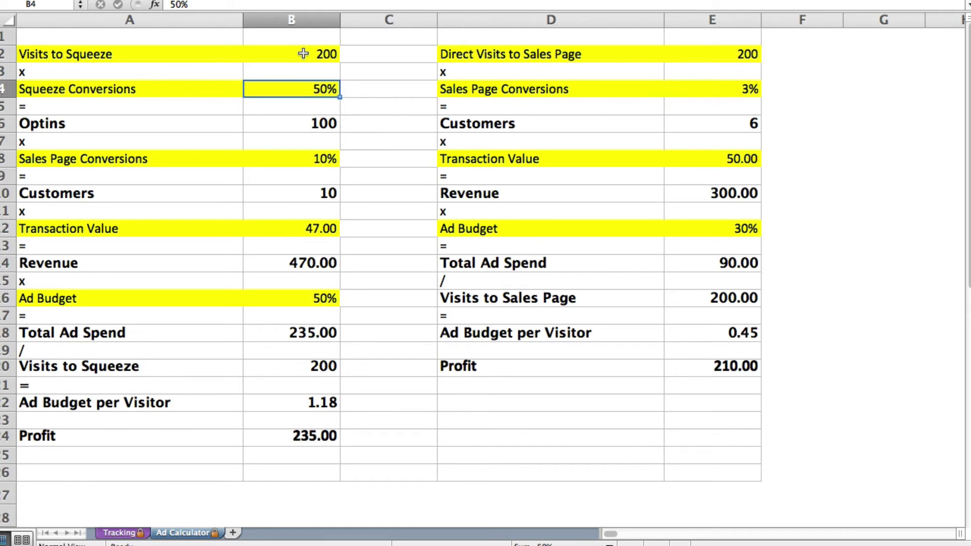
# Try the squeeze funnel's Squeeze Conversions at 60%, and set it back to 50%.
pyautogui.write('60')
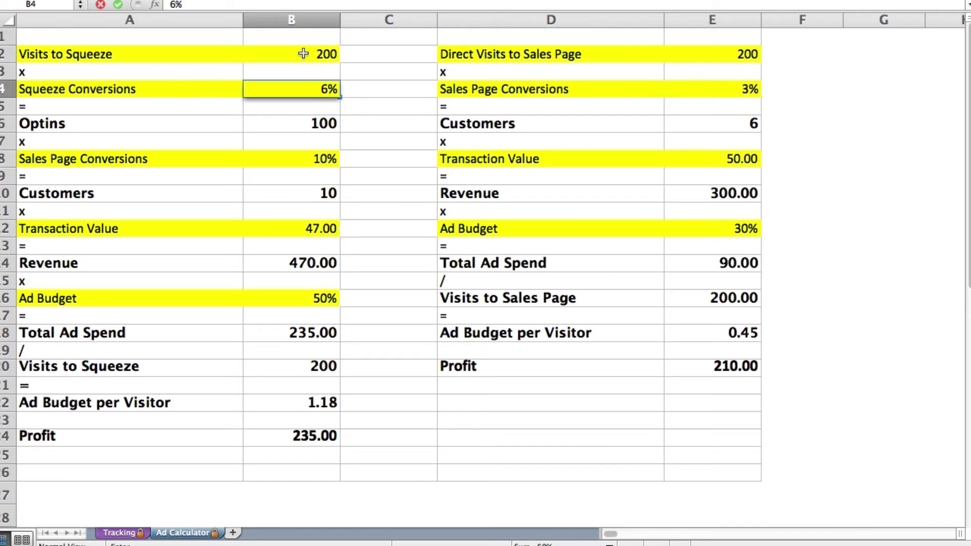
pyautogui.press('Return')
pyautogui.press('Up')
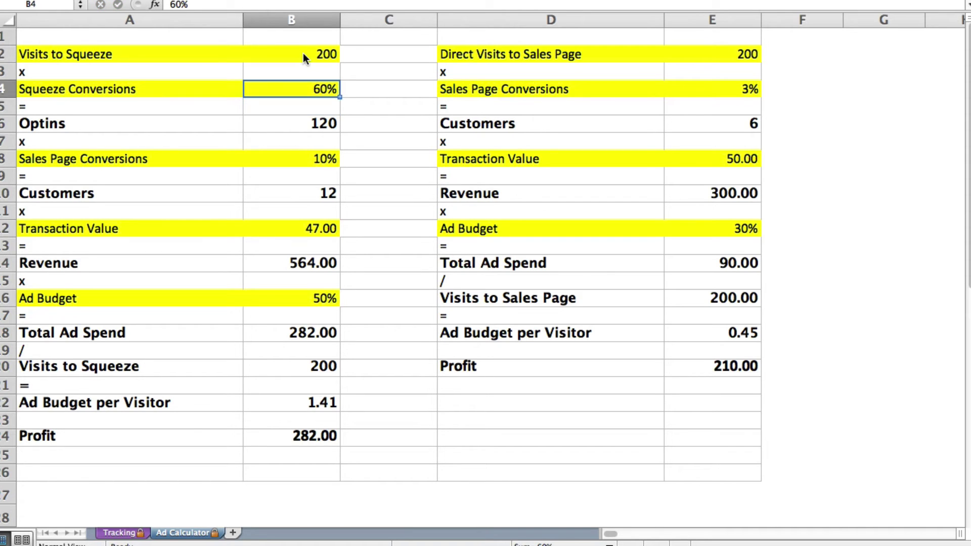
pyautogui.write('50')
pyautogui.press('Return')
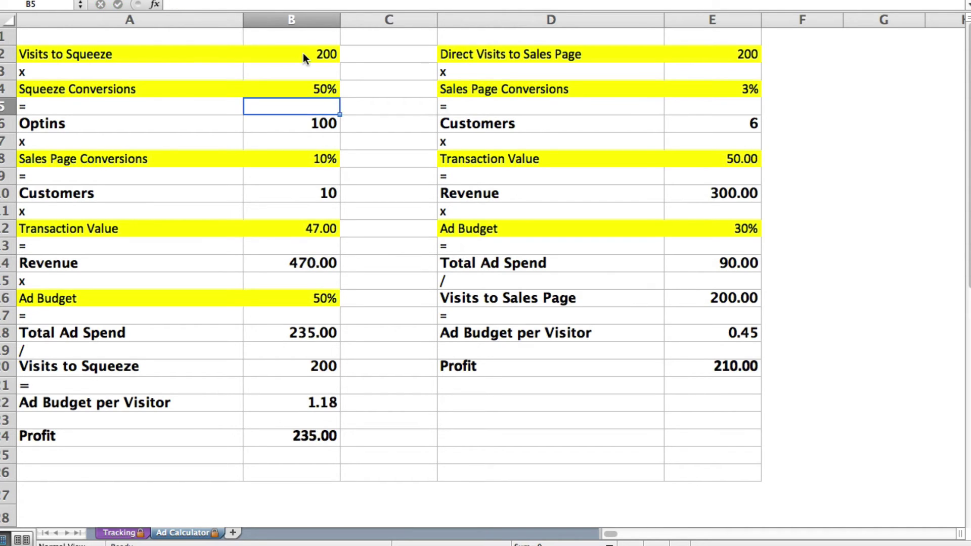
# Check the squeeze funnel's Sales Page Conversions and Transaction Value cells.
pyautogui.press('Down')
pyautogui.press('Down')
pyautogui.press('Down')
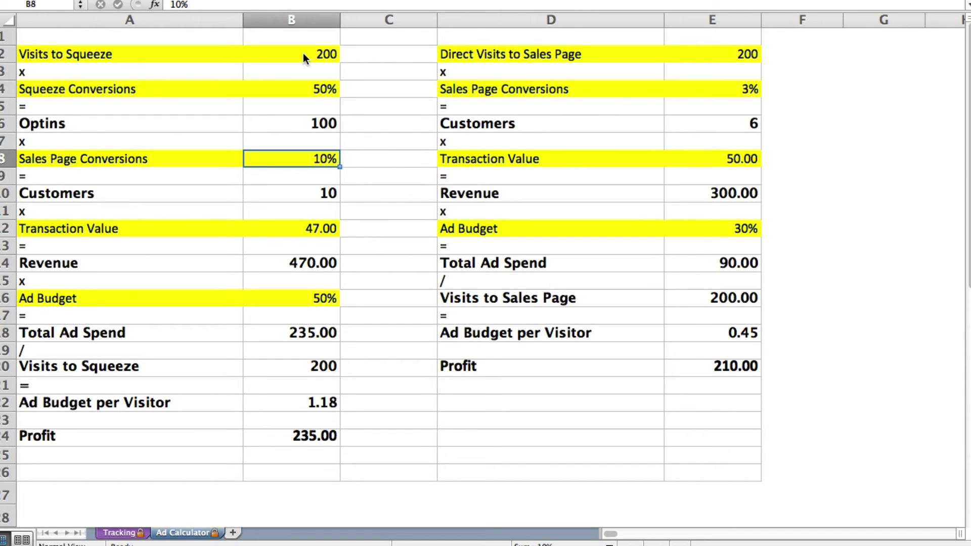
pyautogui.press('Down')
pyautogui.press('Down')
pyautogui.press('Down')
pyautogui.press('Down')
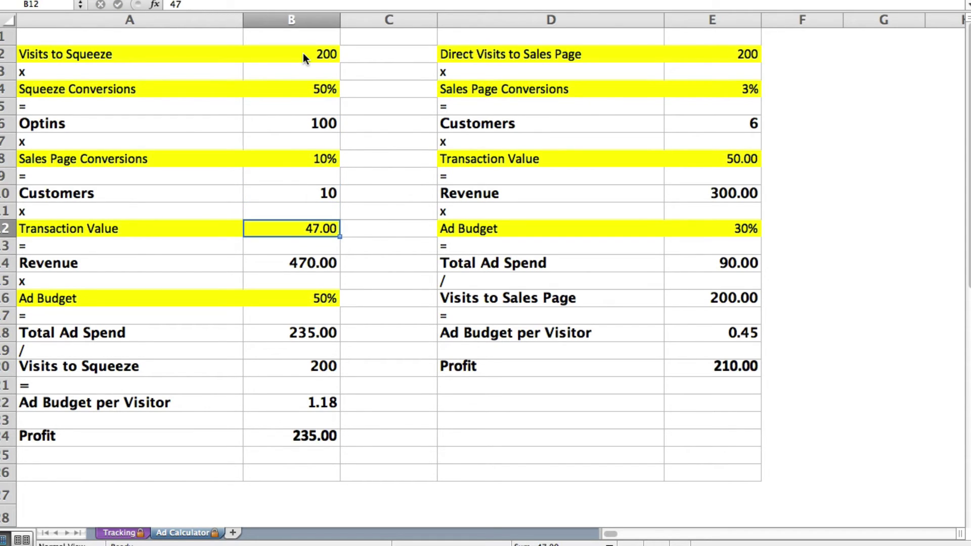
# Set the squeeze funnel's Transaction Value to 17 and check its Optins and Sales Page Conversions cells.
pyautogui.write('17')
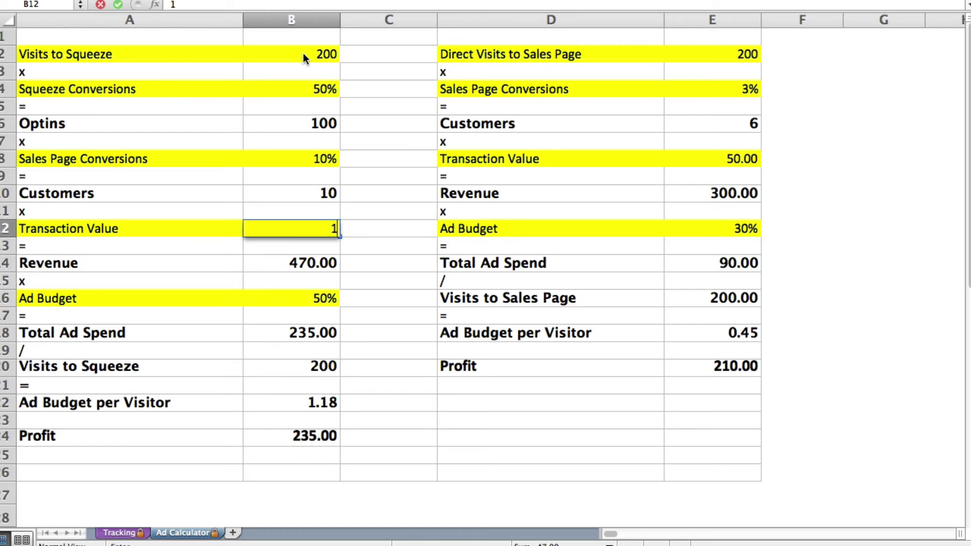
pyautogui.press('Return')
pyautogui.press('Up')
pyautogui.press('Up')
pyautogui.press('Up')
pyautogui.press('Up')
pyautogui.press('Up')
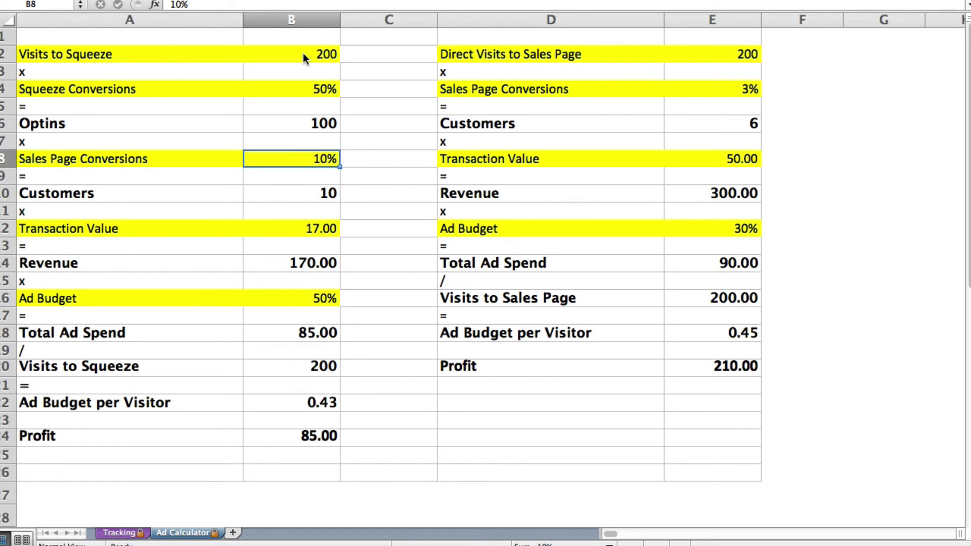
pyautogui.press('Up')
pyautogui.press('Up')
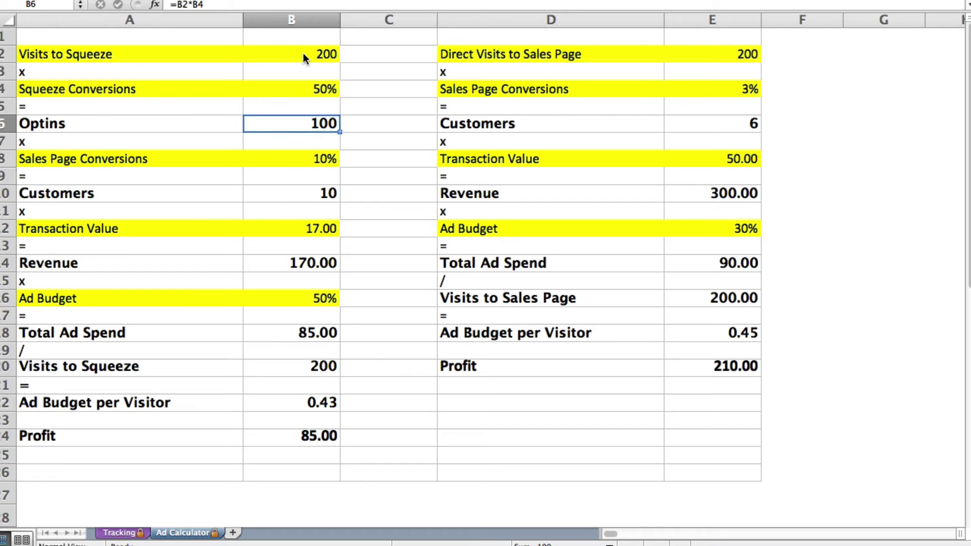
pyautogui.press('Down')
pyautogui.press('Down')
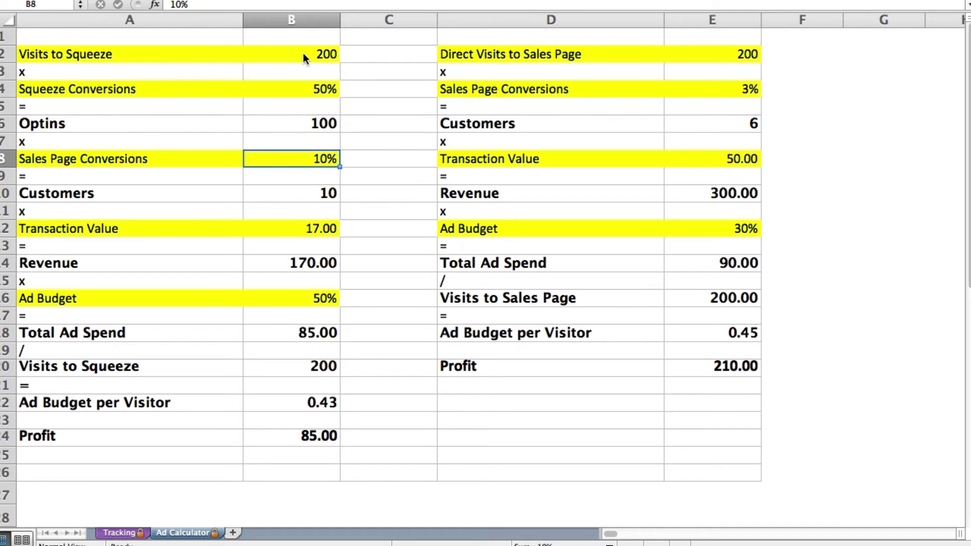
# Check the squeeze funnel's Revenue, Ad Budget, Ad Budget per Visitor and Profit cells, and return to Transaction Value.
pyautogui.press('Down')
pyautogui.press('Down')
pyautogui.press('Down')
pyautogui.press('Down')
pyautogui.press('Down')
pyautogui.press('Down')
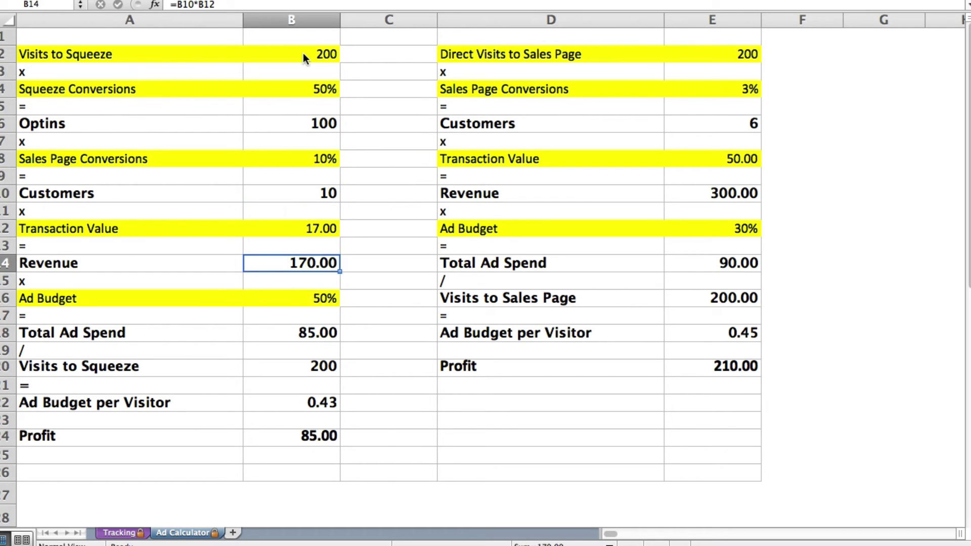
pyautogui.press('Down')
pyautogui.press('Down')
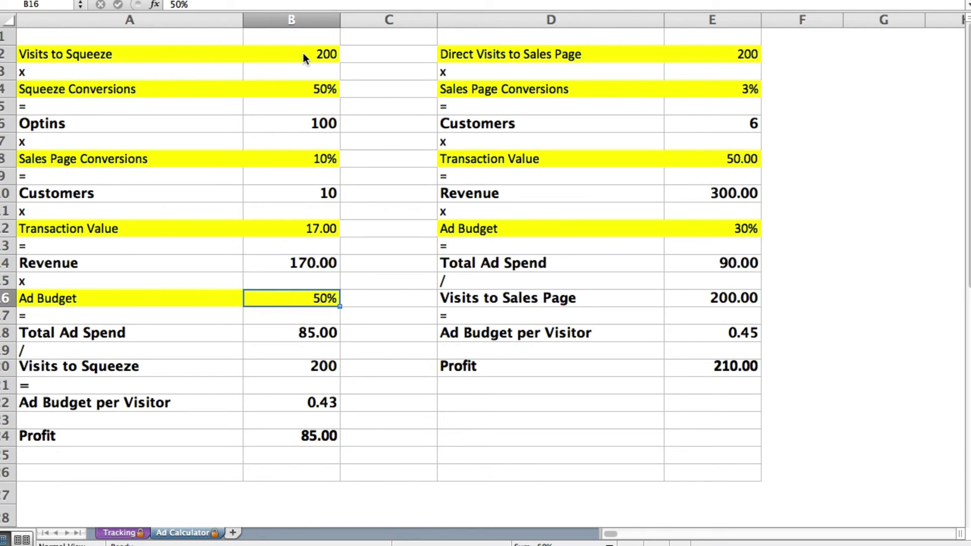
pyautogui.press('Down')
pyautogui.press('Down')
pyautogui.press('Down')
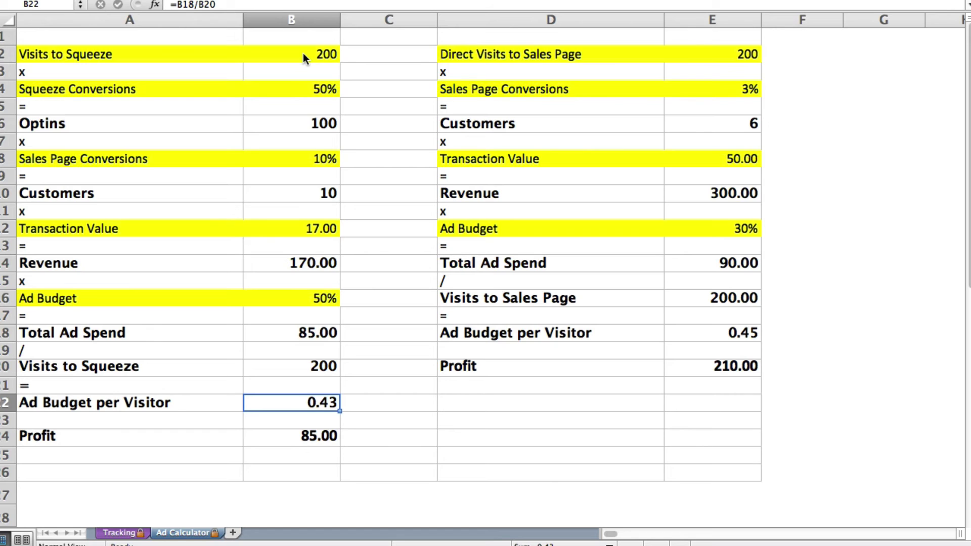
pyautogui.press('Down')
pyautogui.press('Down')
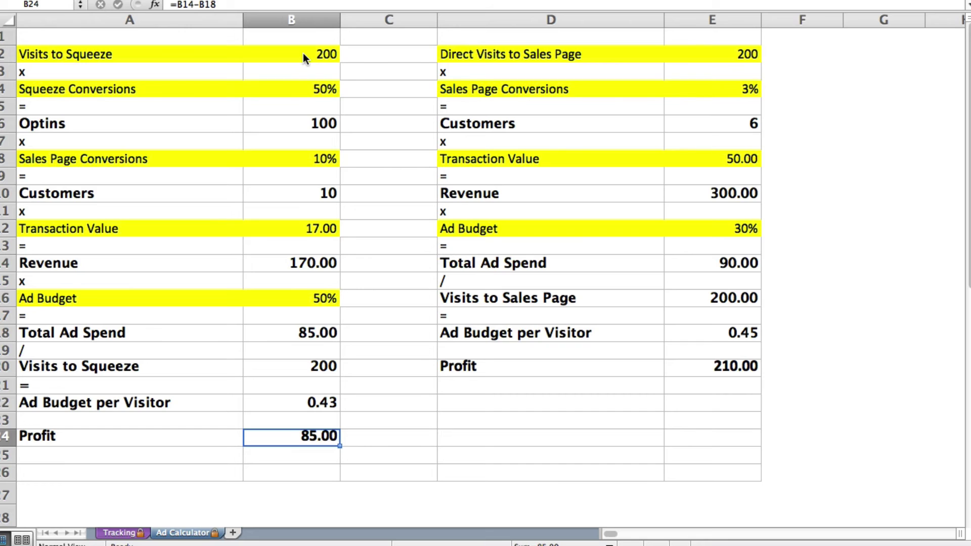
pyautogui.click(302, 228)
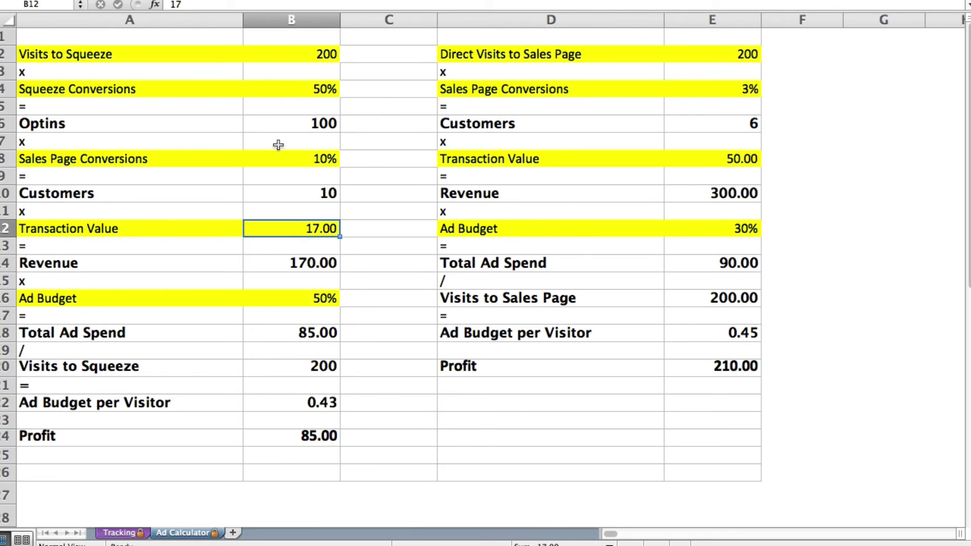
# Try the squeeze funnel's Ad Budget at 100%, check Ad Budget per Visitor and Visits to Squeeze, and set the budget back to 50%.
pyautogui.click(298, 299)
pyautogui.write('100')
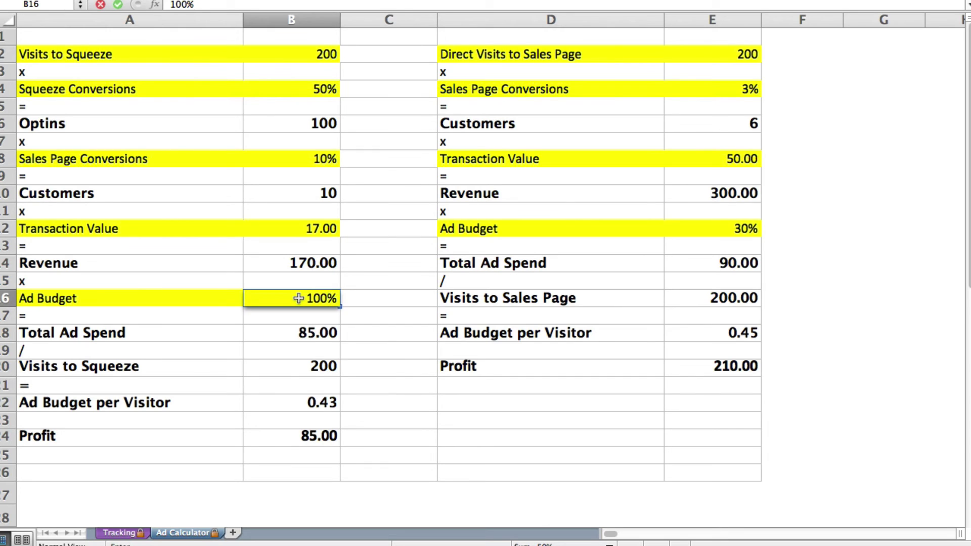
pyautogui.press('Return')
pyautogui.click(294, 407)
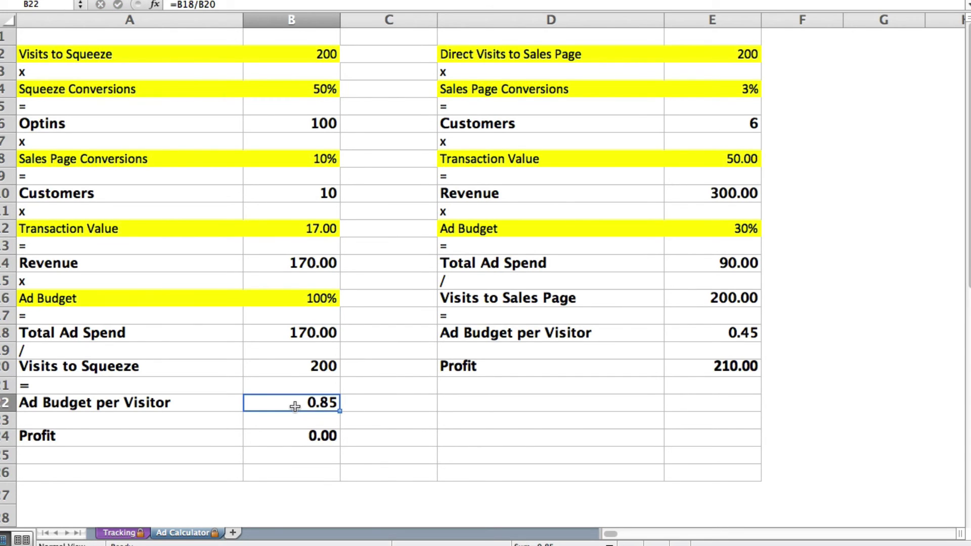
pyautogui.click(283, 51)
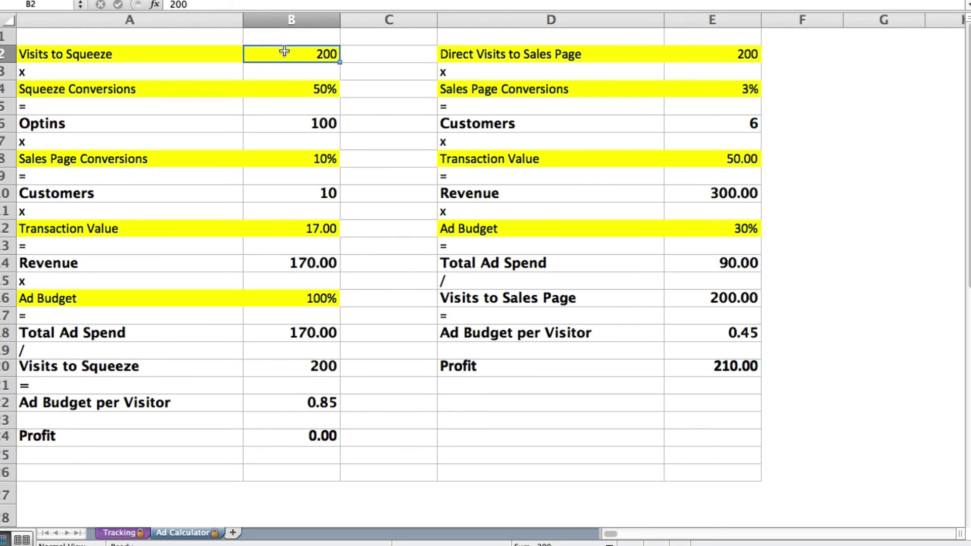
pyautogui.click(290, 397)
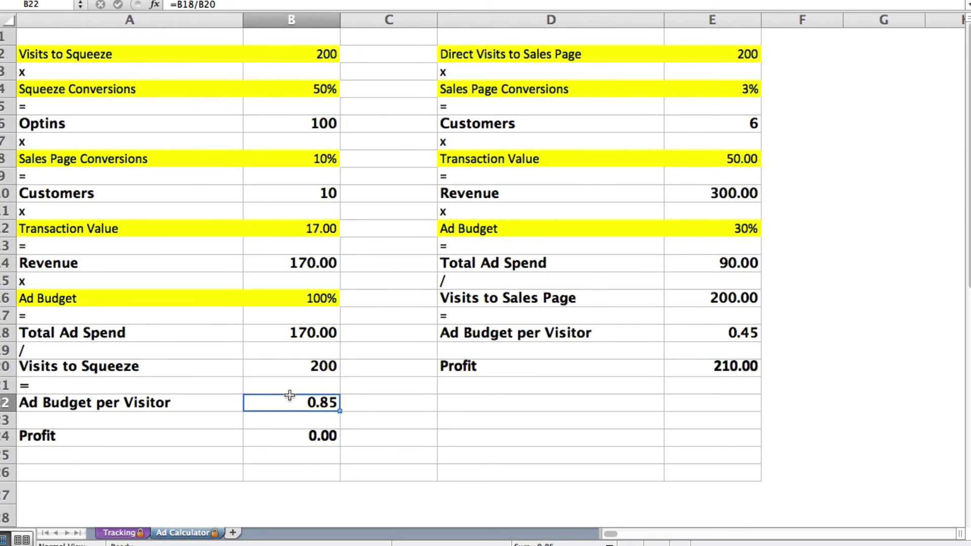
pyautogui.click(300, 297)
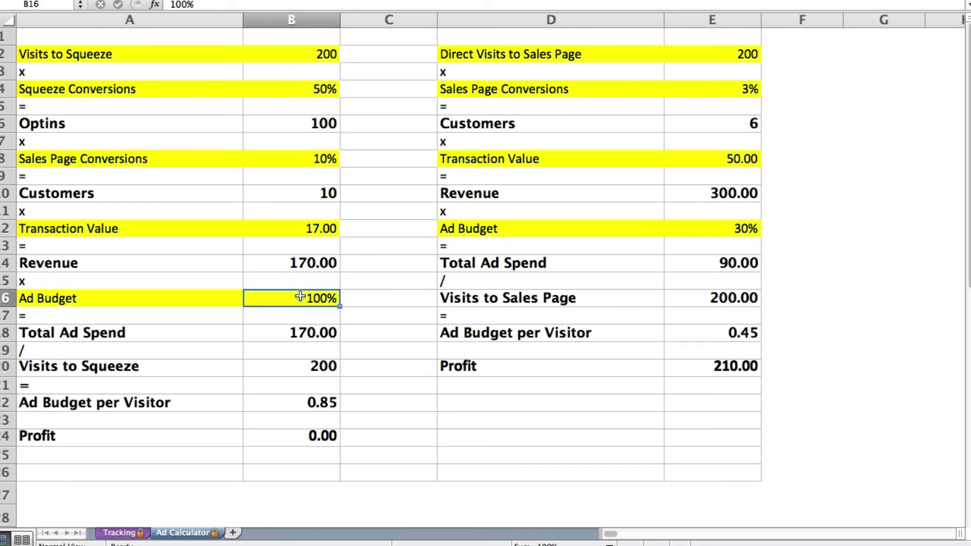
pyautogui.write('50')
pyautogui.press('Return')
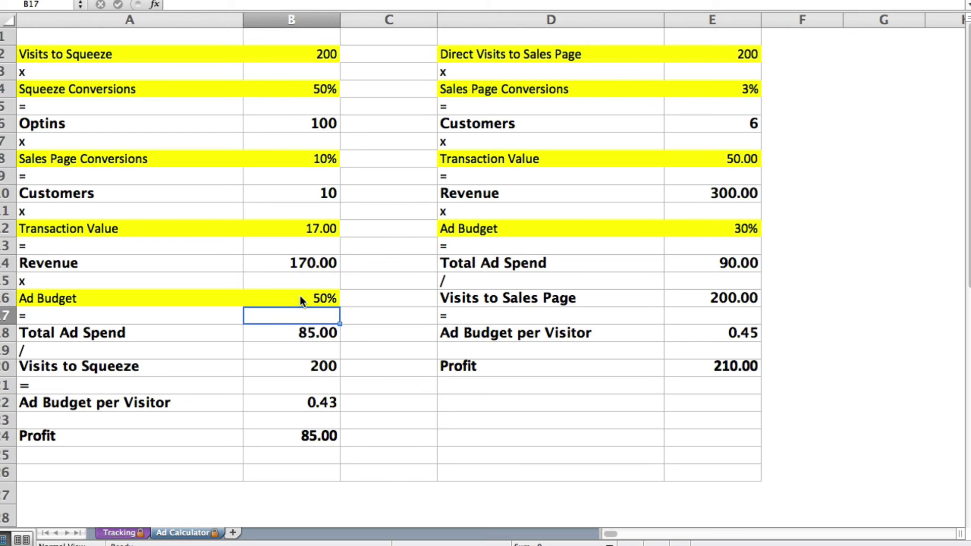
# Compare the squeeze funnel's Ad Budget per Visitor with its Visits to Squeeze.
pyautogui.click(312, 403)
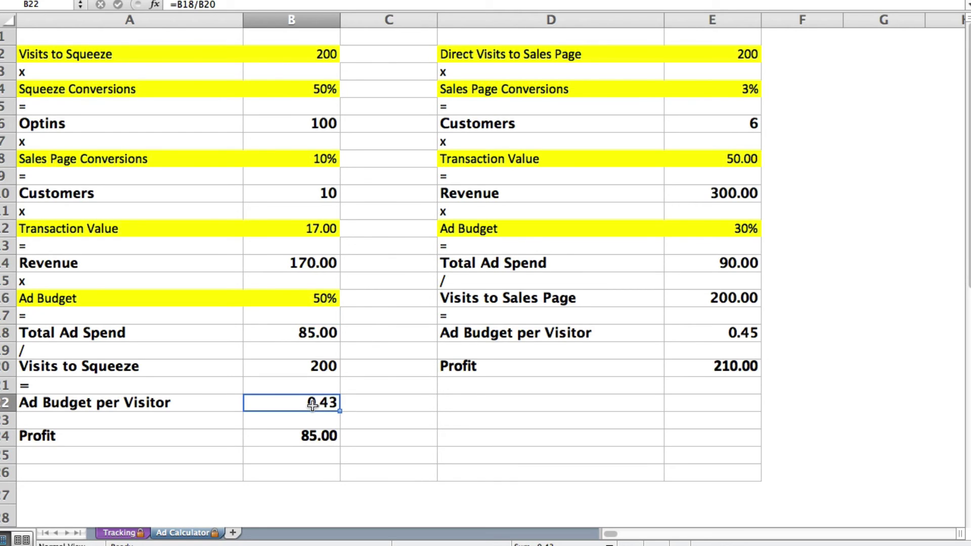
pyautogui.click(292, 46)
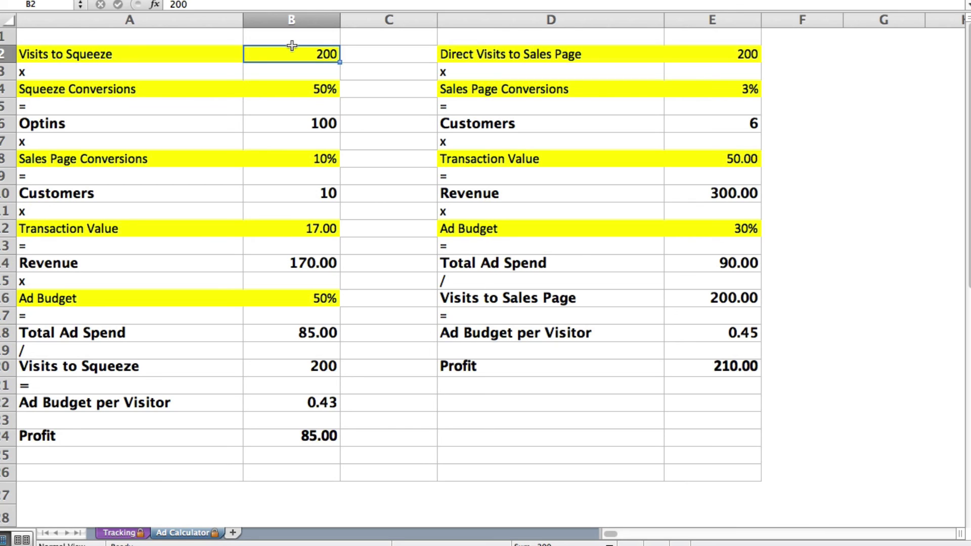
pyautogui.click(279, 400)
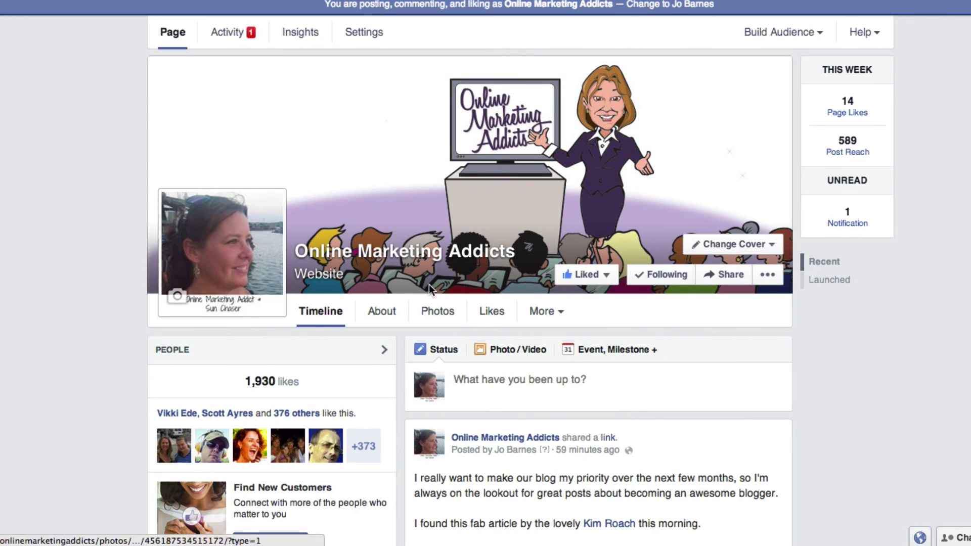
# Switch to the Online Marketing Addicts Facebook page and look over its timeline, returning to the page header.
pyautogui.scroll(-15, 497, 342)
pyautogui.scroll(15, 497, 342)
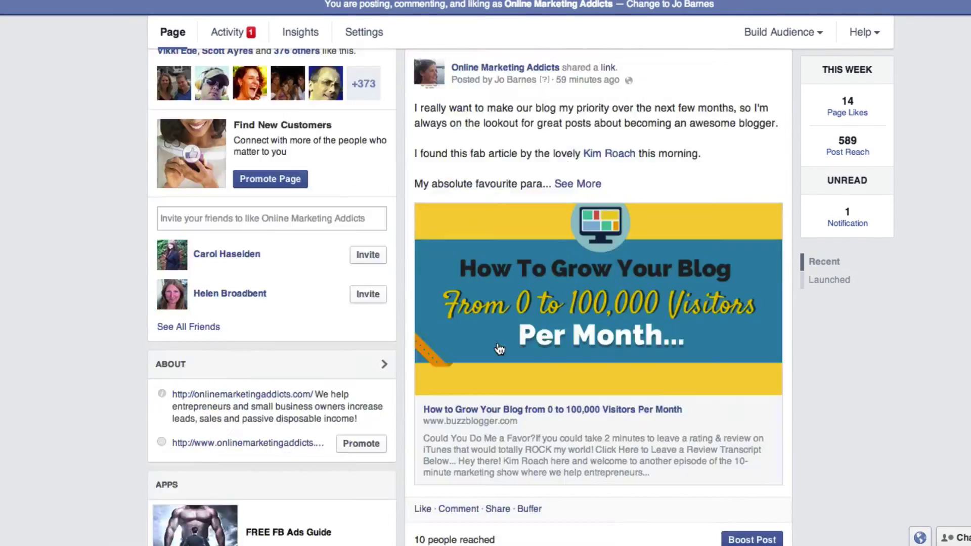
pyautogui.scroll(-1, 497, 342)
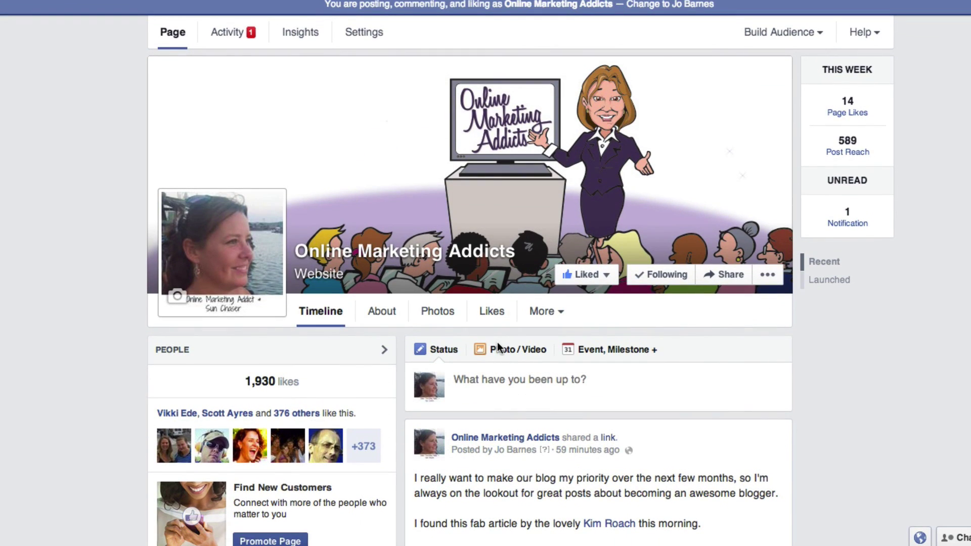